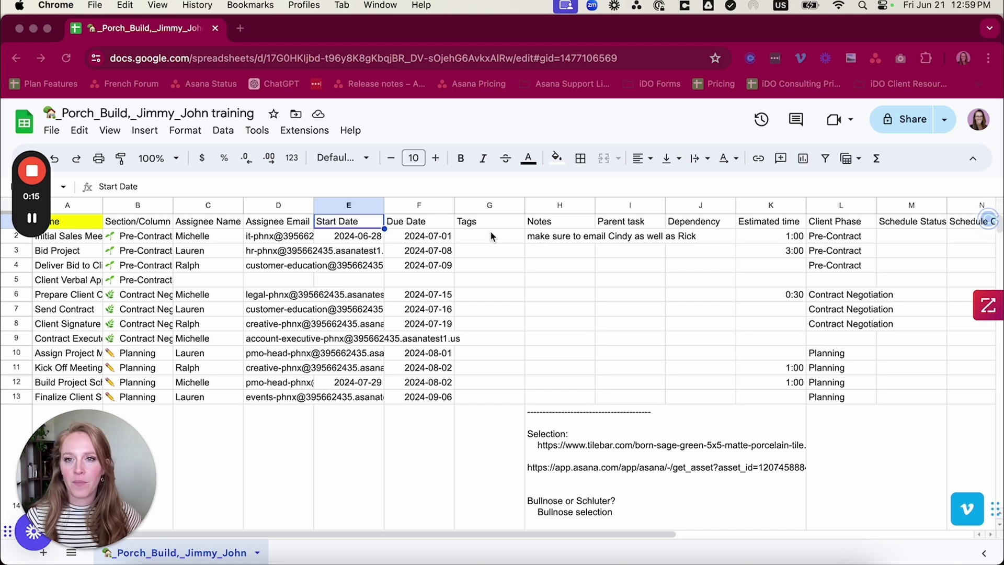
Step: Review the Name, Section/Column, Assignee Name, Assignee Email and Start Date columns
{"action": "left_click", "coordinate": [72, 206]}
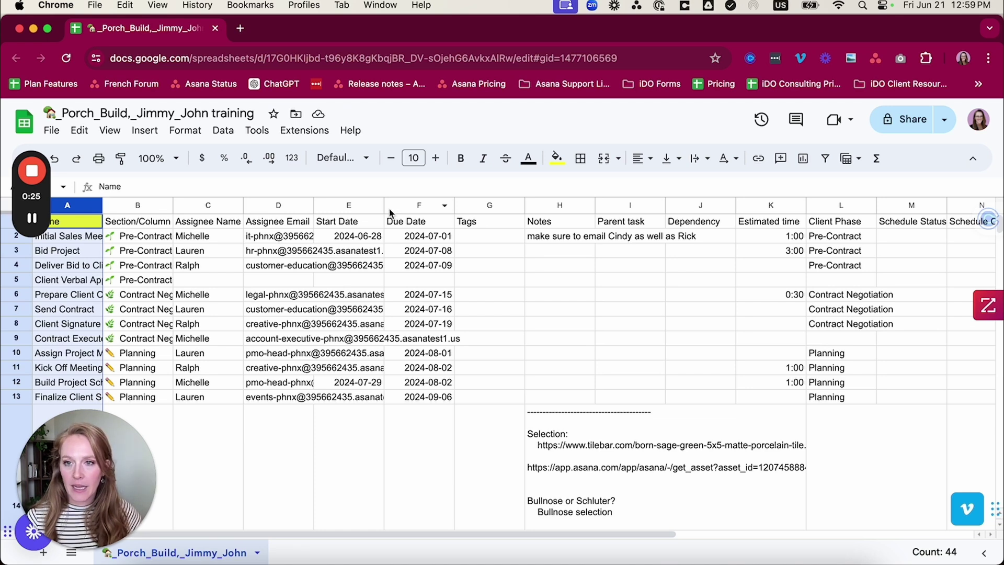
{"action": "left_click", "coordinate": [164, 225]}
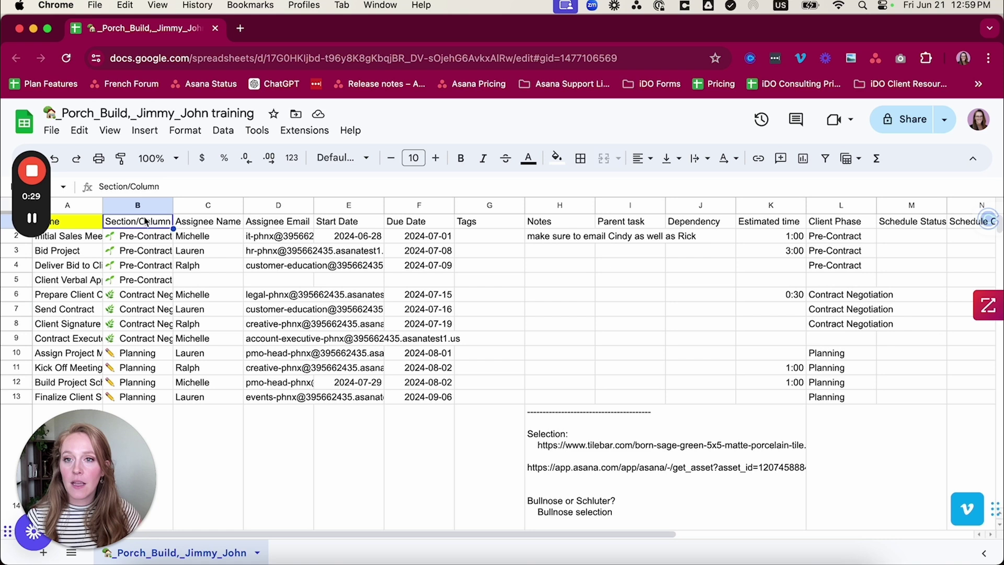
{"action": "left_click", "coordinate": [143, 205]}
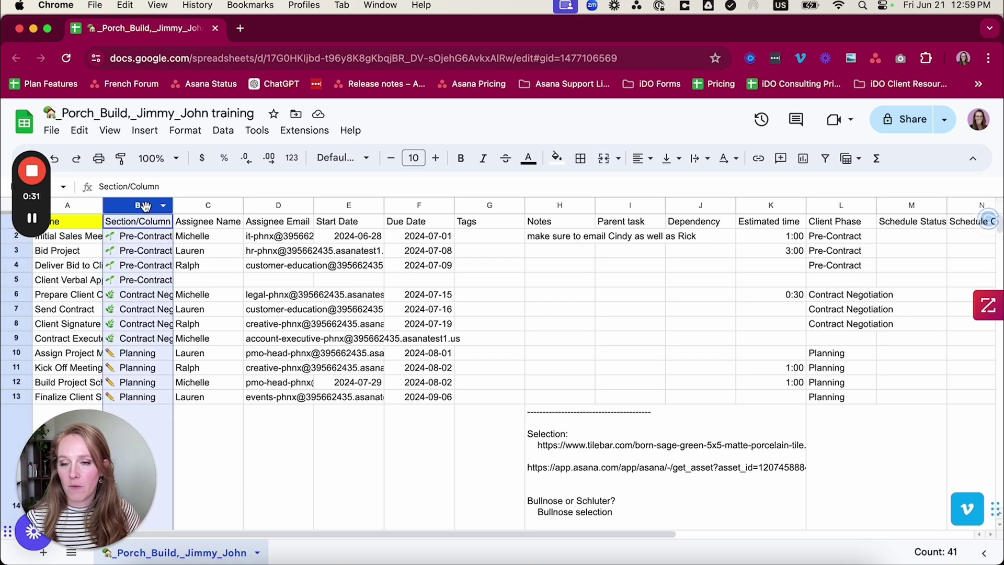
{"action": "left_click", "coordinate": [146, 227]}
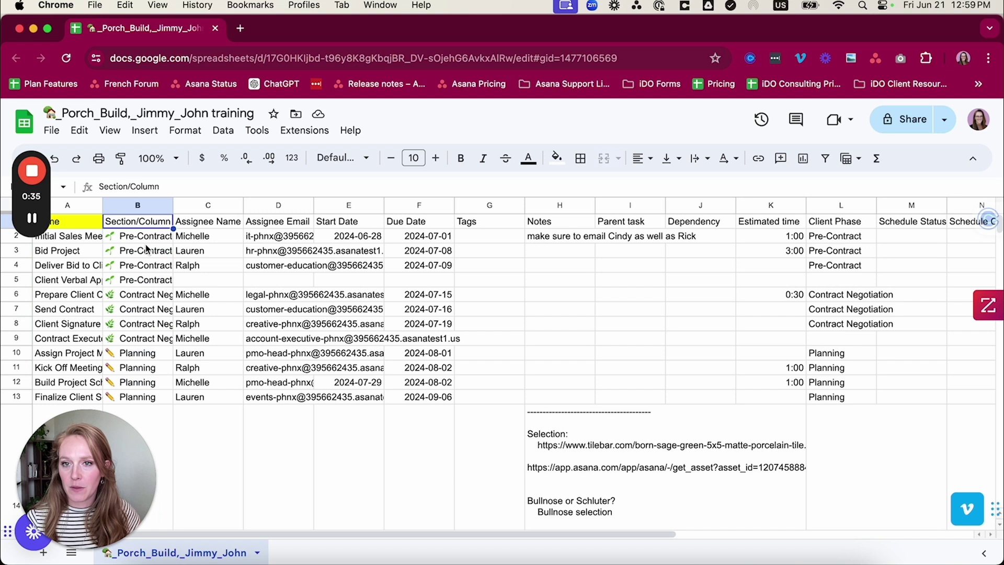
{"action": "left_click", "coordinate": [208, 205]}
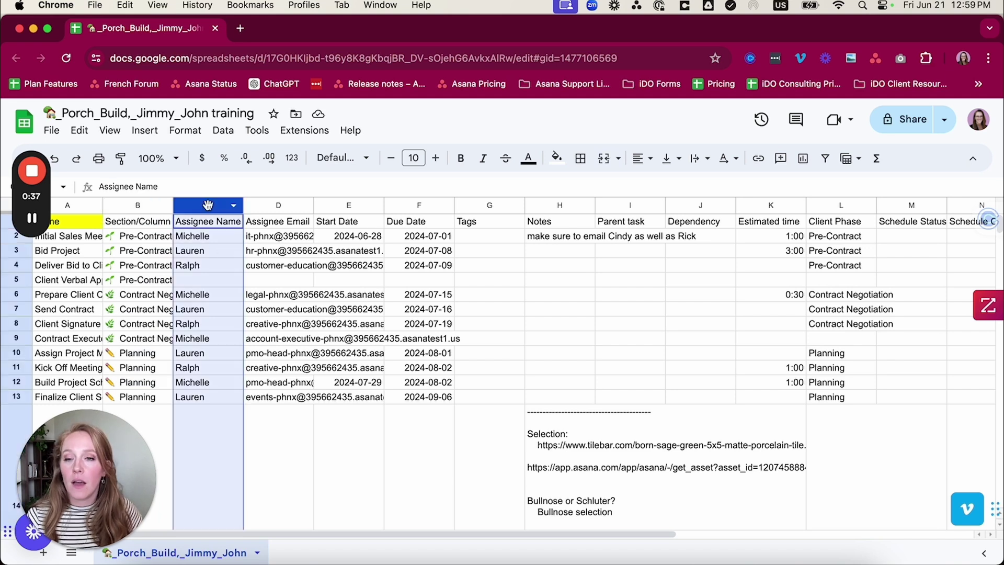
{"action": "left_click", "coordinate": [277, 205]}
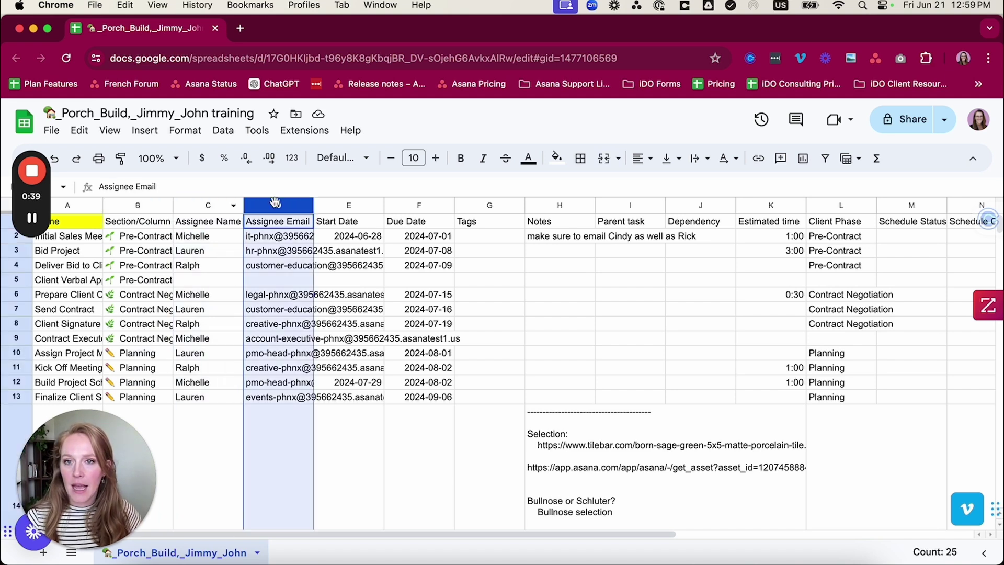
{"action": "left_click", "coordinate": [360, 206]}
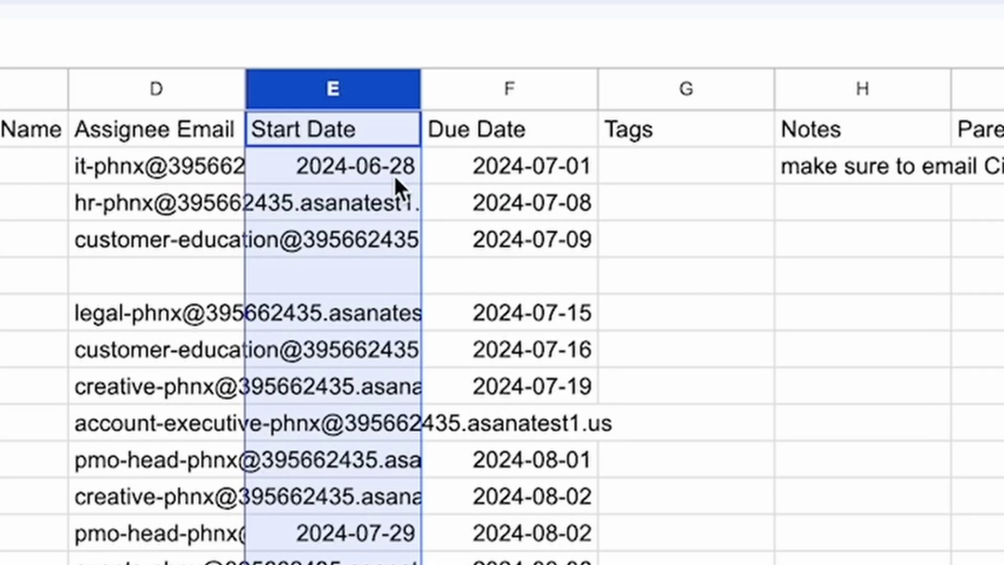
Step: Check the first task's start and due dates, then the Tags, Notes and Parent task columns
{"action": "left_click", "coordinate": [354, 176]}
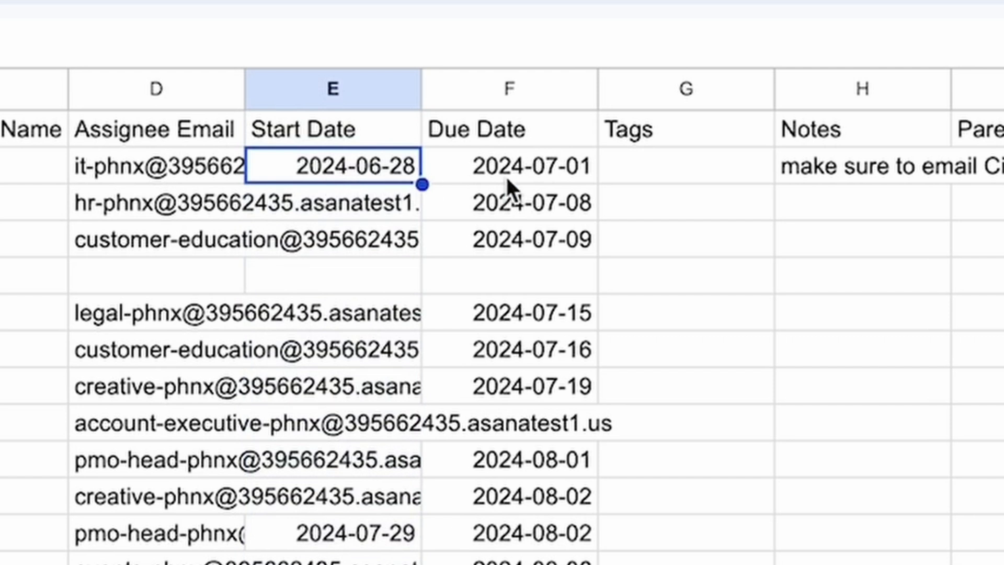
{"action": "left_click", "coordinate": [520, 177]}
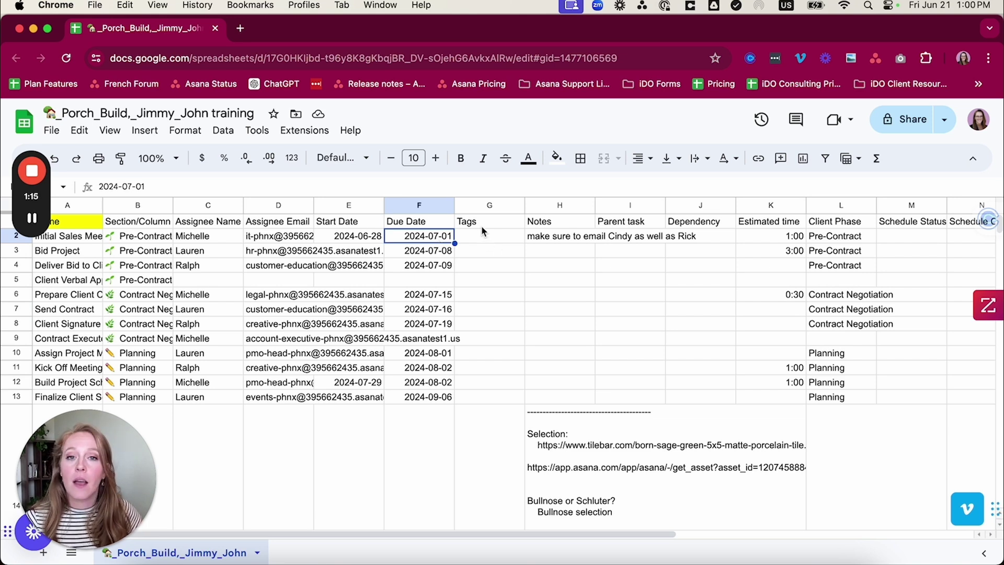
{"action": "left_click", "coordinate": [479, 204]}
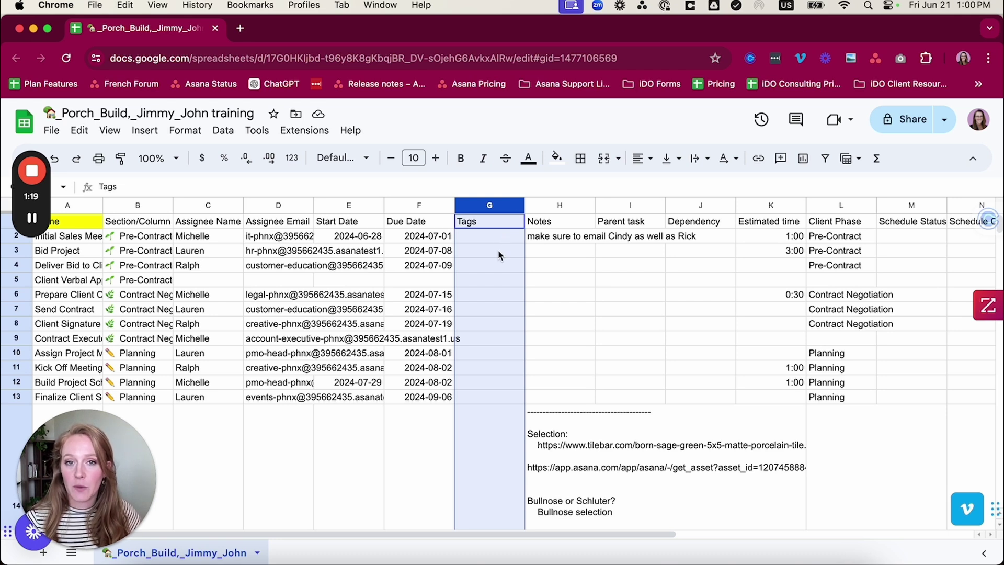
{"action": "scroll", "coordinate": [498, 250], "scroll_direction": "right", "scroll_amount": 1}
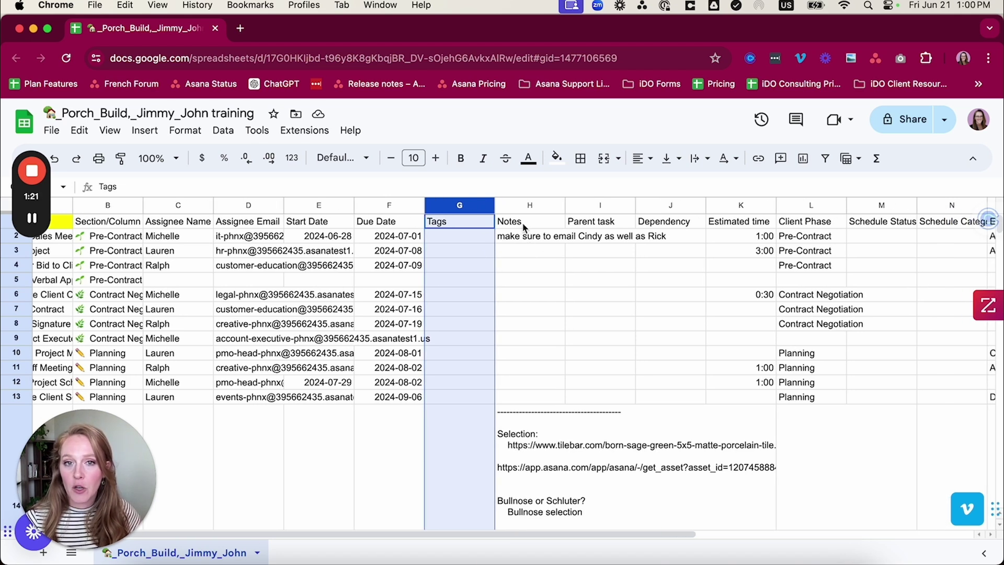
{"action": "left_click", "coordinate": [523, 225]}
{"action": "scroll", "coordinate": [525, 226], "scroll_direction": "right", "scroll_amount": 2}
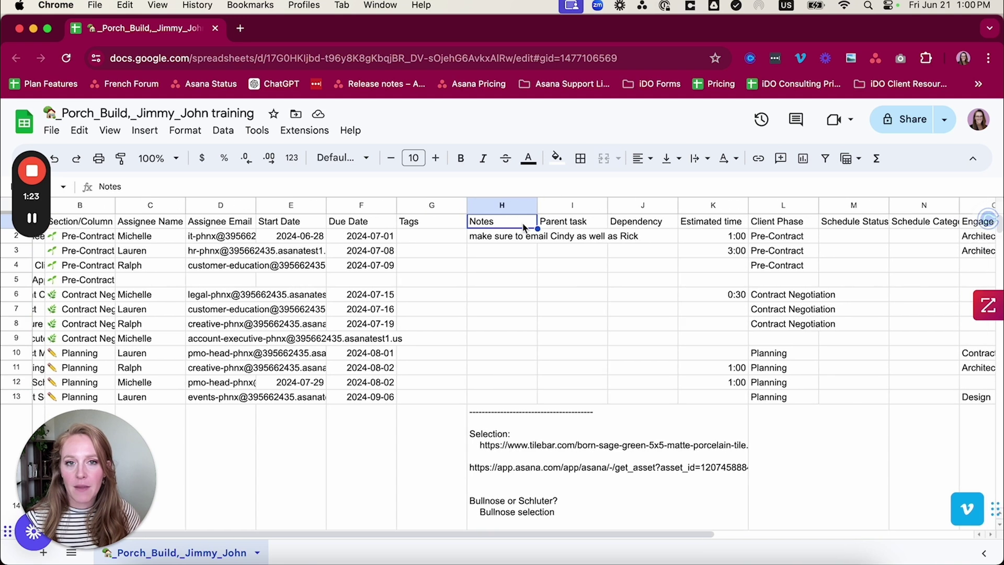
{"action": "left_click", "coordinate": [530, 205]}
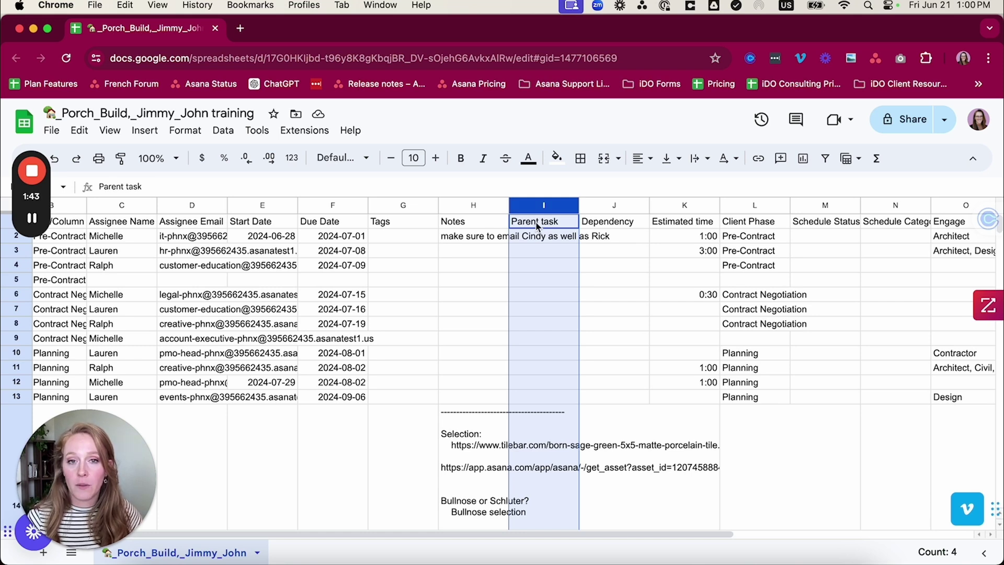
Step: Trace Backsplash Tile's three subtask rows and their matching Parent task entries
{"action": "scroll", "coordinate": [548, 296], "scroll_direction": "down", "scroll_amount": 15}
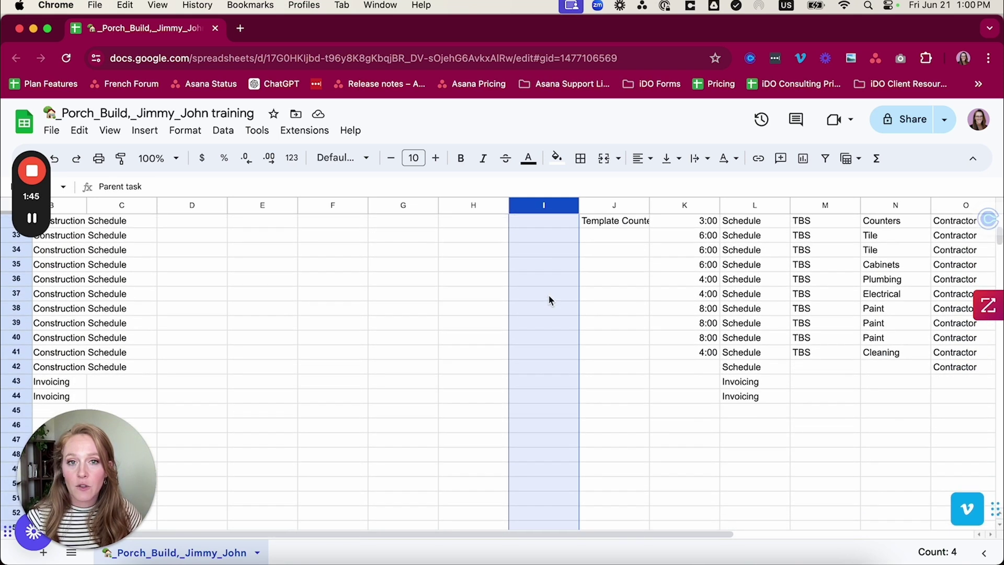
{"action": "scroll", "coordinate": [548, 294], "scroll_direction": "up", "scroll_amount": 15}
{"action": "scroll", "coordinate": [548, 294], "scroll_direction": "down", "scroll_amount": 4}
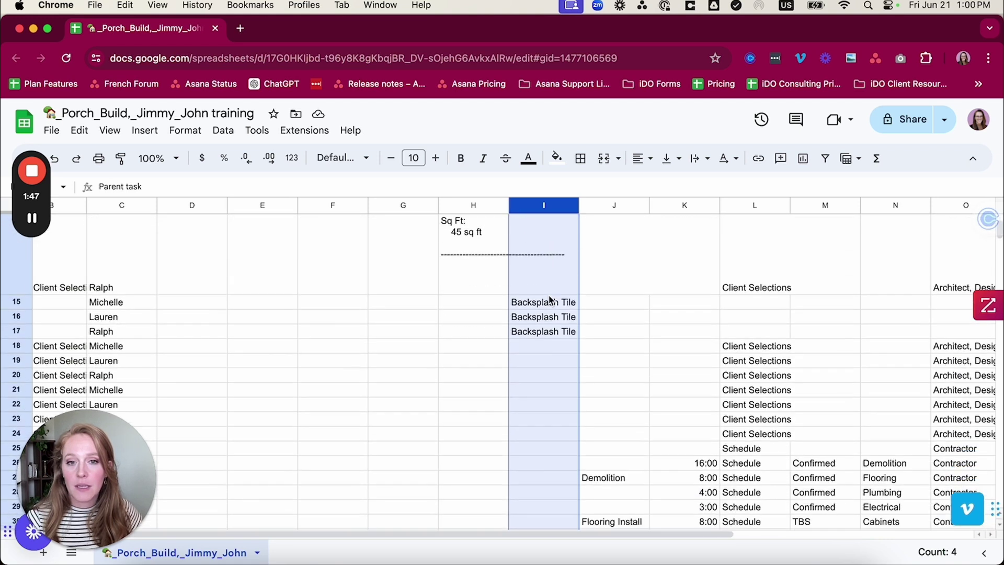
{"action": "left_click", "coordinate": [548, 287]}
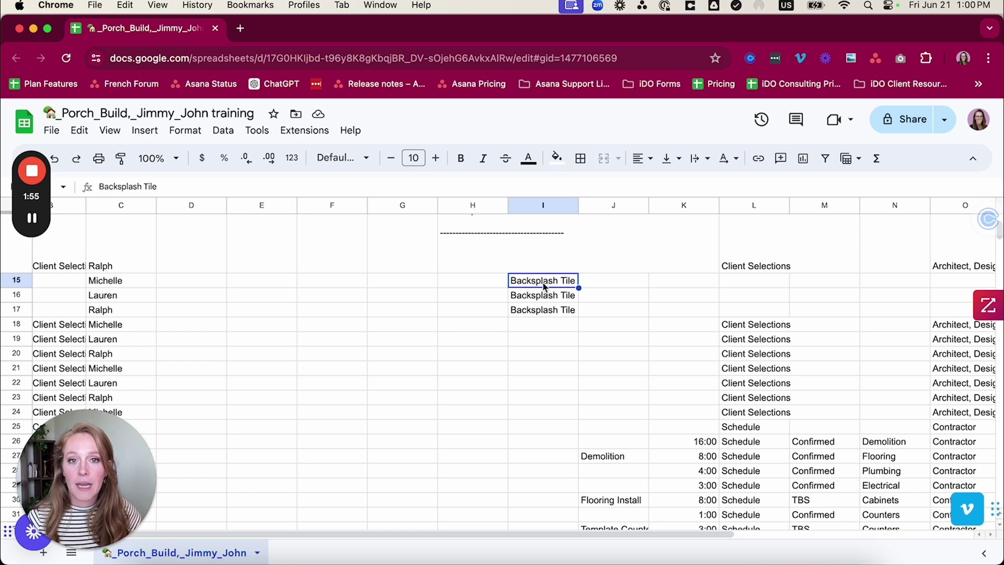
{"action": "scroll", "coordinate": [539, 287], "scroll_direction": "left", "scroll_amount": 3}
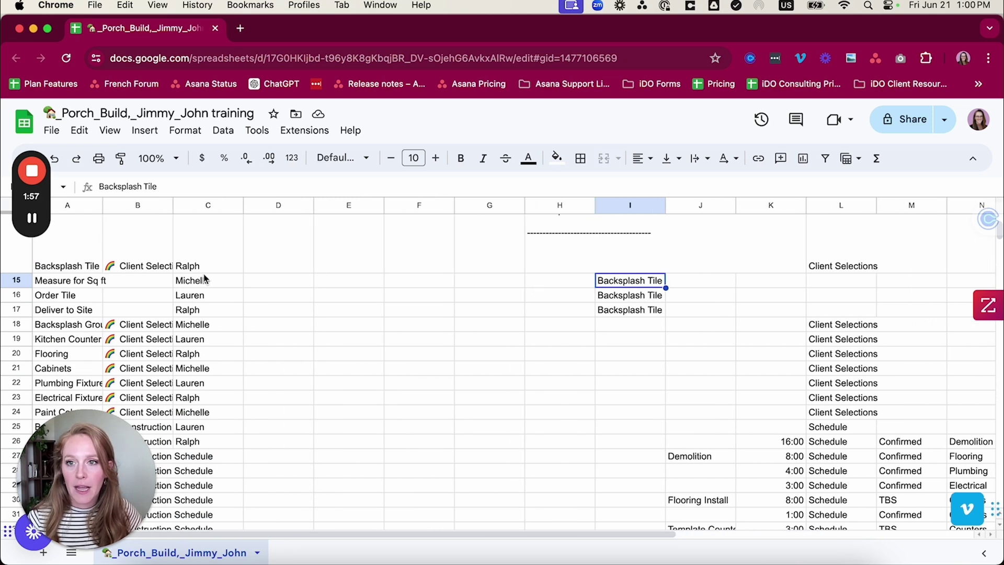
{"action": "left_click", "coordinate": [67, 265]}
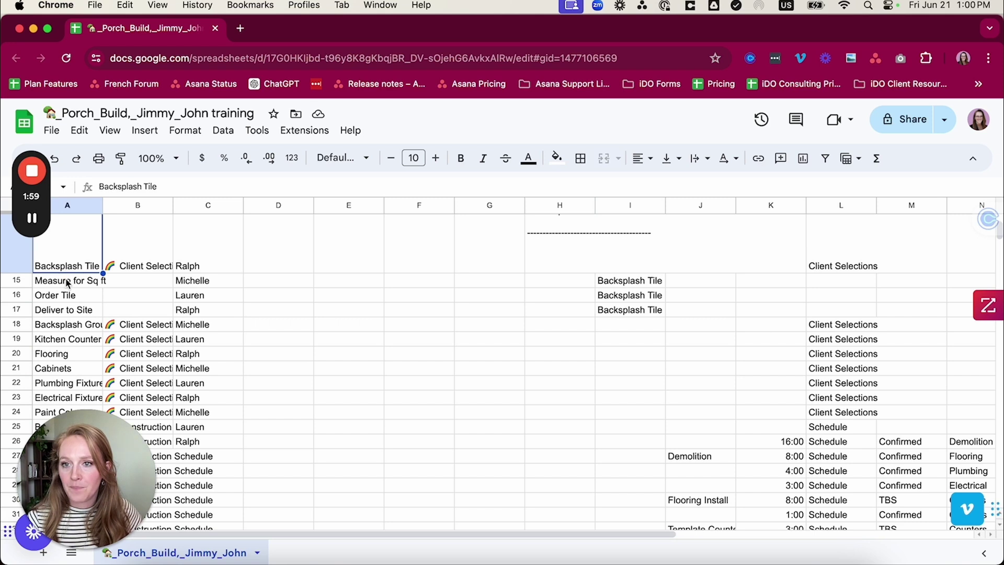
{"action": "left_click_drag", "start_coordinate": [67, 280], "coordinate": [610, 315]}
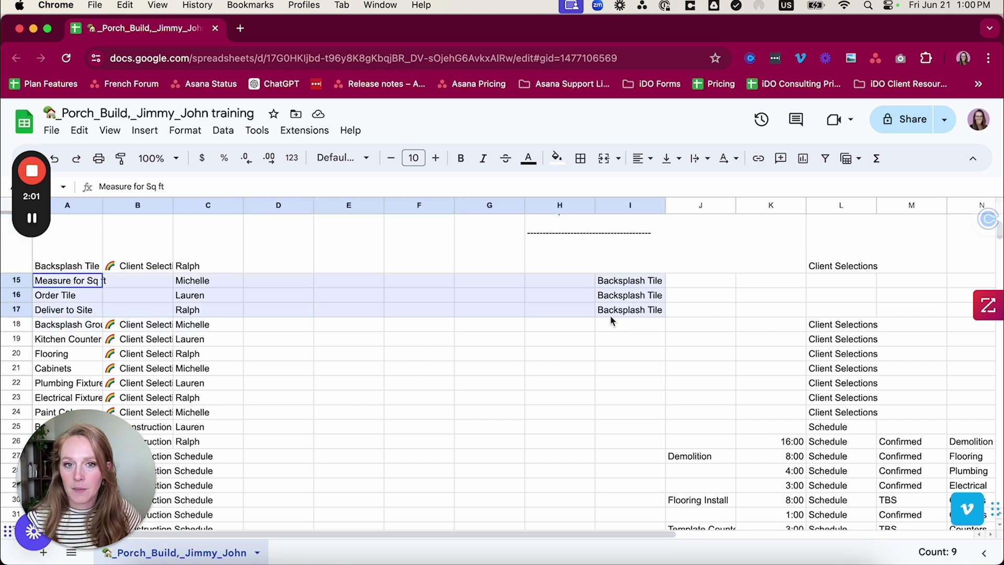
{"action": "left_click", "coordinate": [62, 269]}
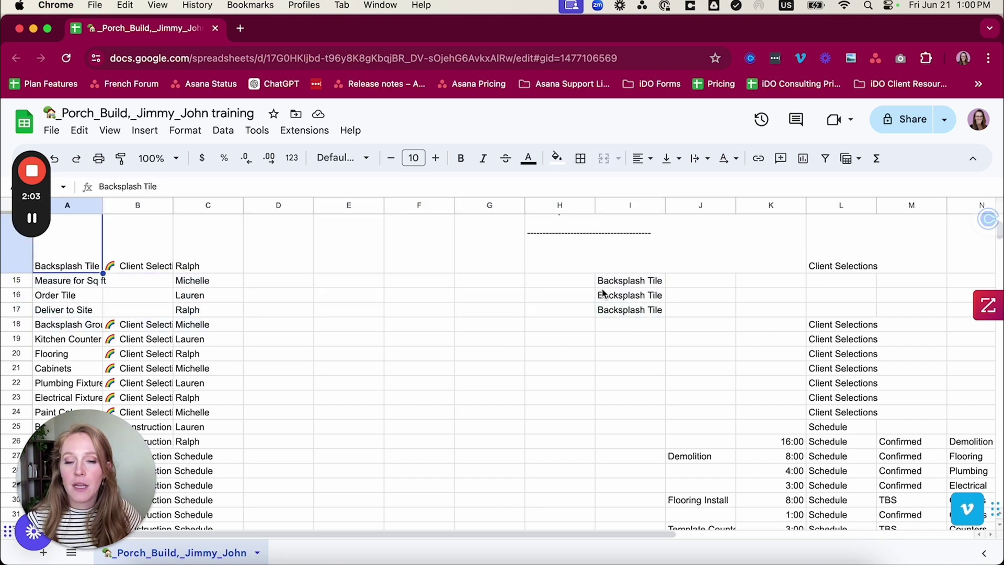
{"action": "left_click_drag", "start_coordinate": [635, 285], "coordinate": [636, 312]}
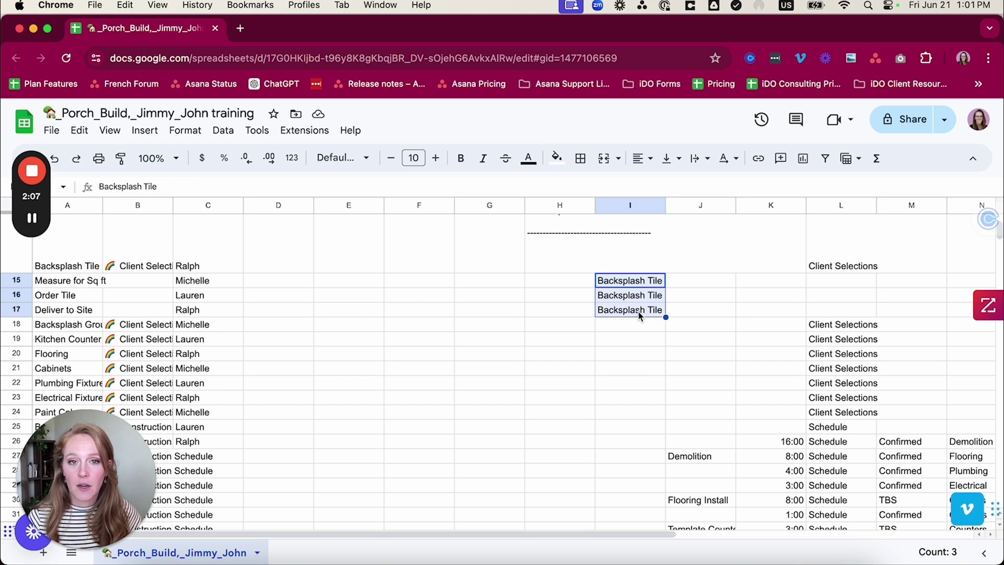
Step: Review the Dependency column, including Flooring Install's Demolition dependency in J27
{"action": "scroll", "coordinate": [640, 315], "scroll_direction": "up", "scroll_amount": 5}
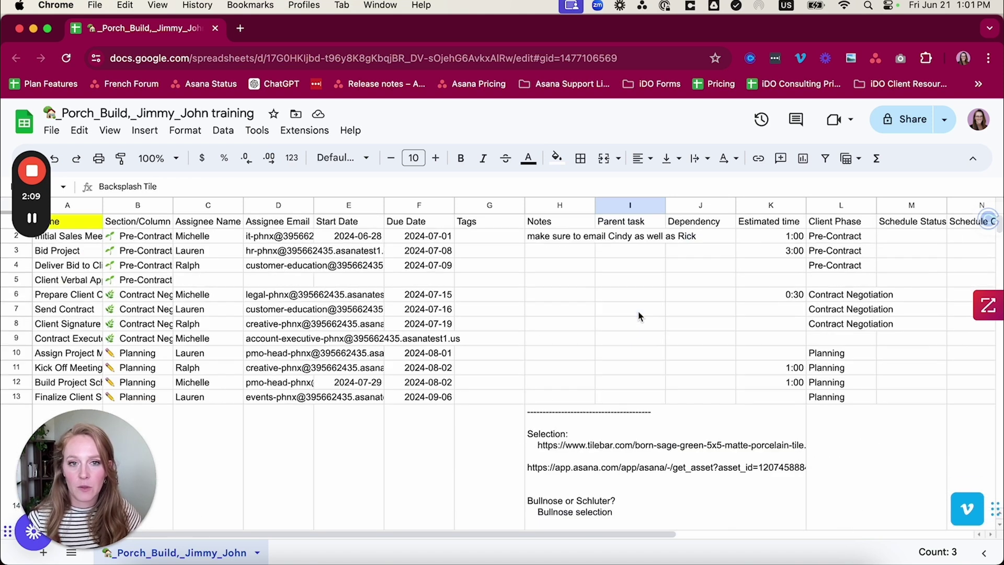
{"action": "left_click", "coordinate": [710, 253]}
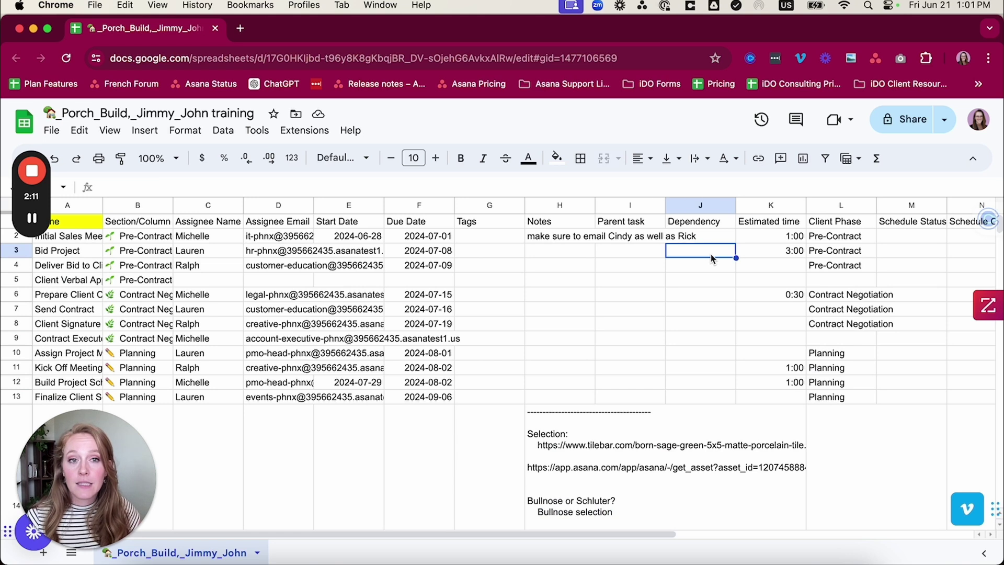
{"action": "left_click", "coordinate": [703, 205]}
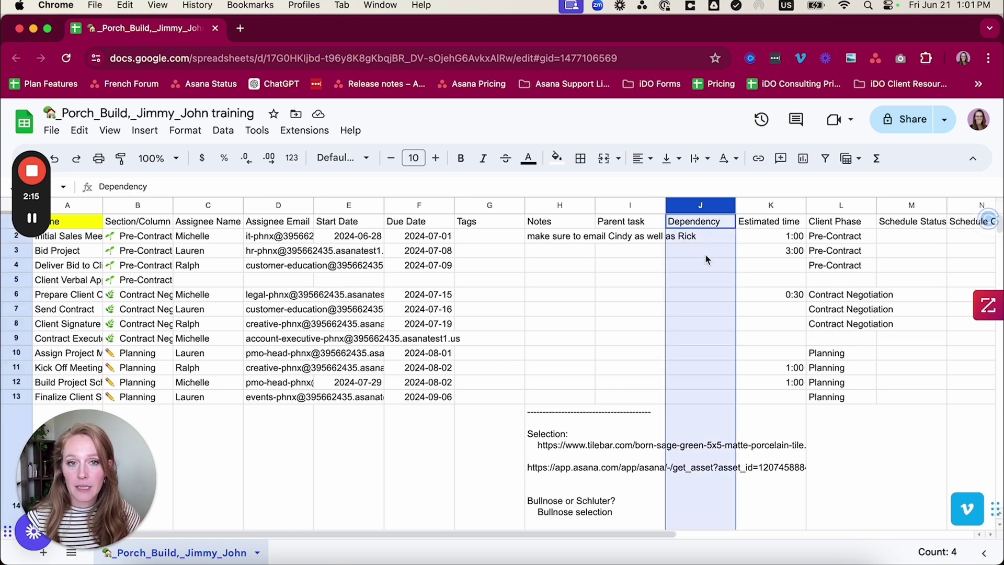
{"action": "scroll", "coordinate": [706, 259], "scroll_direction": "down", "scroll_amount": 10}
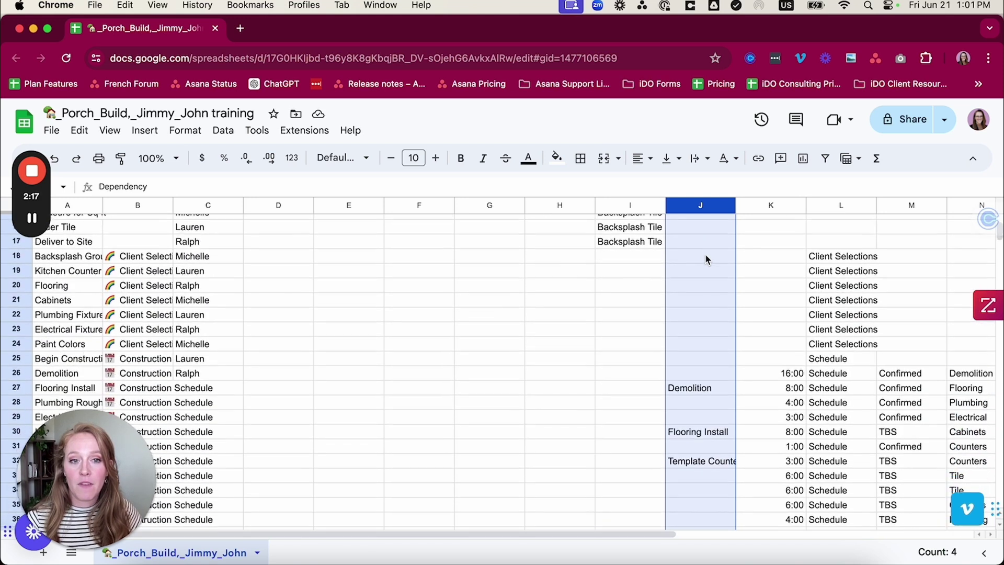
{"action": "left_click", "coordinate": [701, 323]}
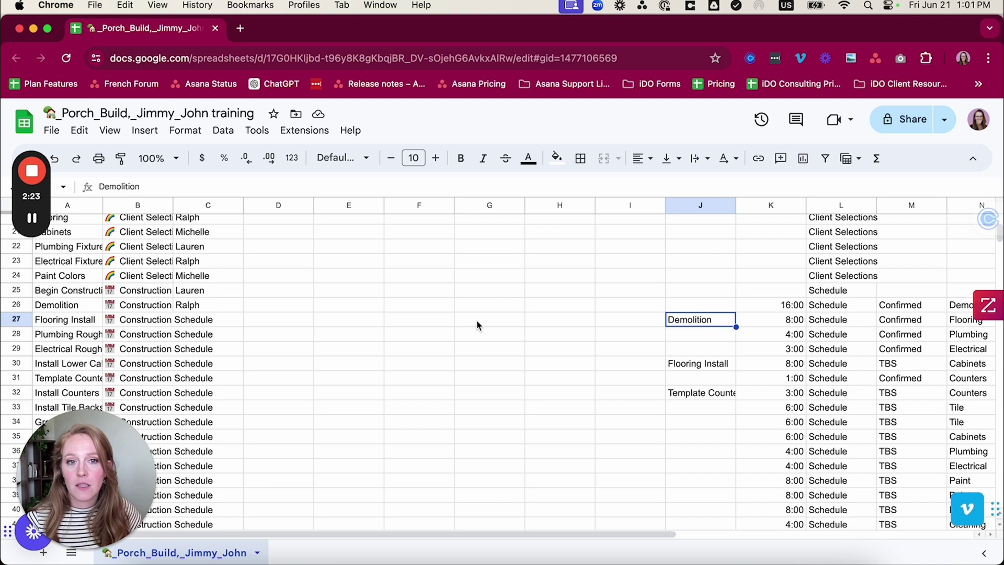
{"action": "left_click", "coordinate": [10, 322]}
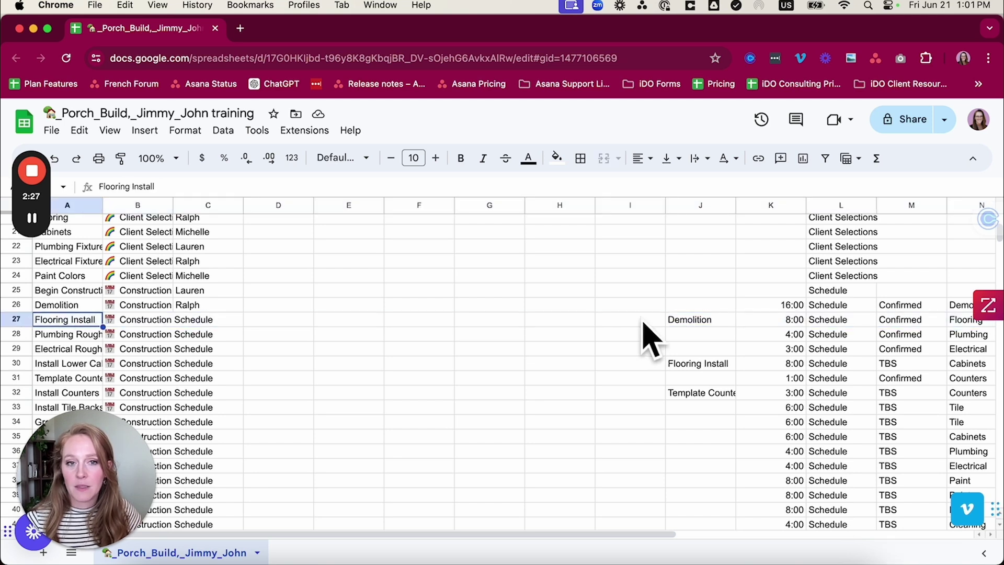
{"action": "left_click", "coordinate": [697, 323]}
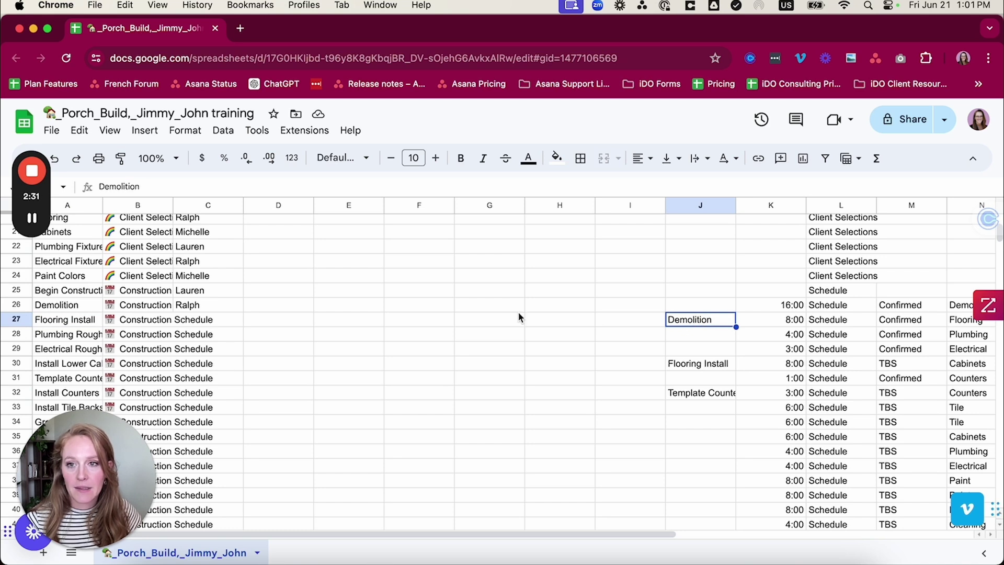
{"action": "left_click", "coordinate": [70, 307]}
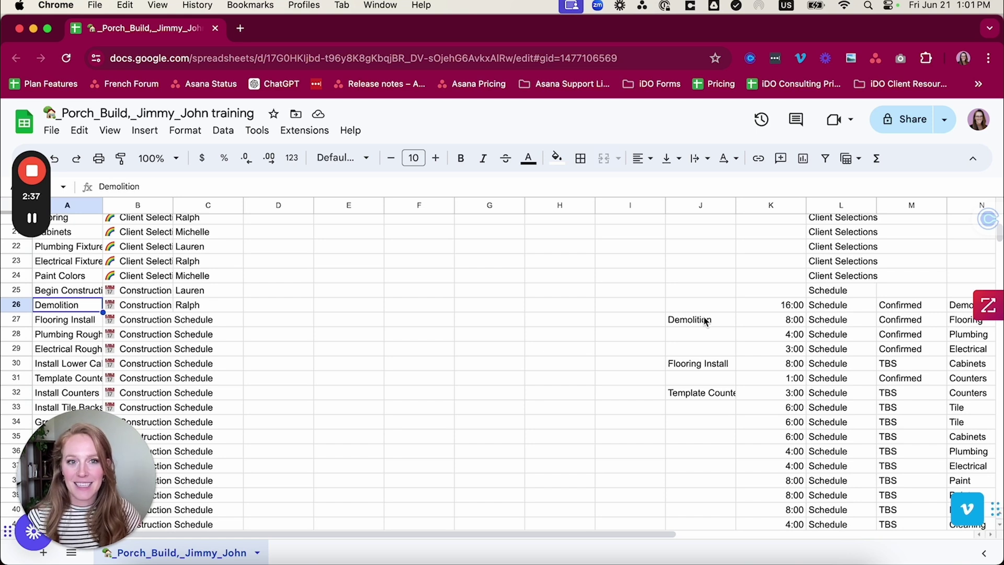
Step: Check the Engage and Priority column headings at the far right of the sheet
{"action": "scroll", "coordinate": [703, 320], "scroll_direction": "up", "scroll_amount": 7}
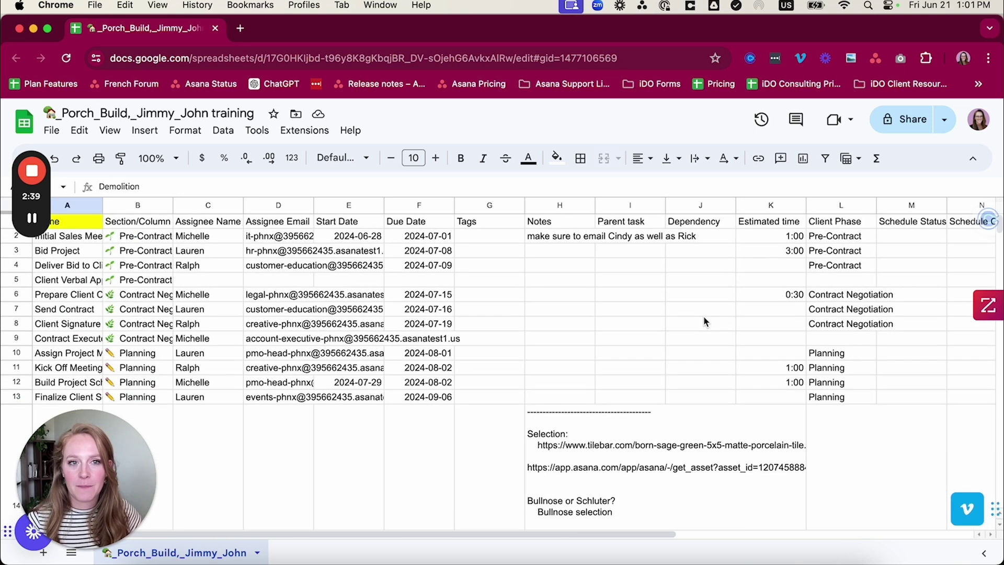
{"action": "scroll", "coordinate": [739, 277], "scroll_direction": "right", "scroll_amount": 4}
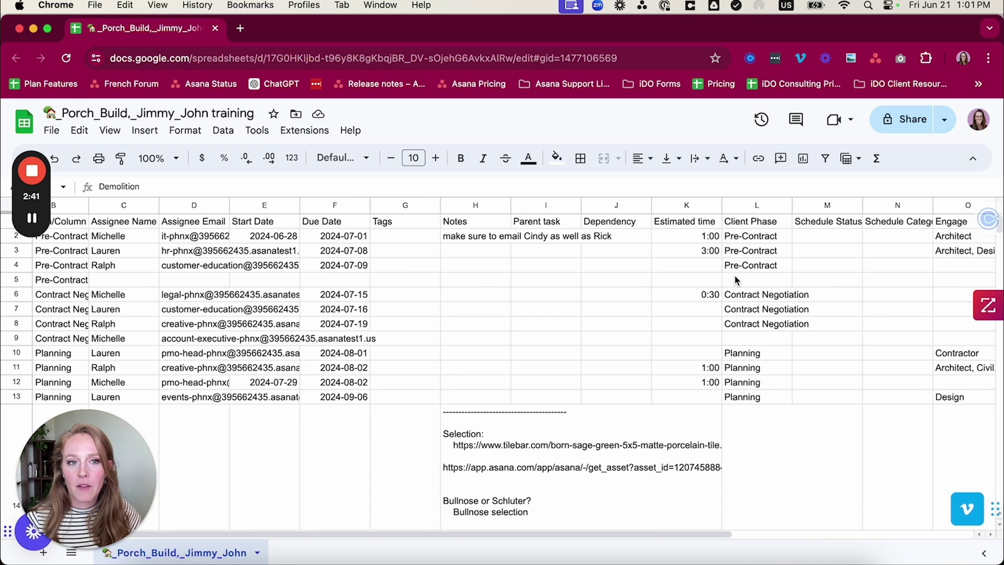
{"action": "scroll", "coordinate": [650, 246], "scroll_direction": "right", "scroll_amount": 2}
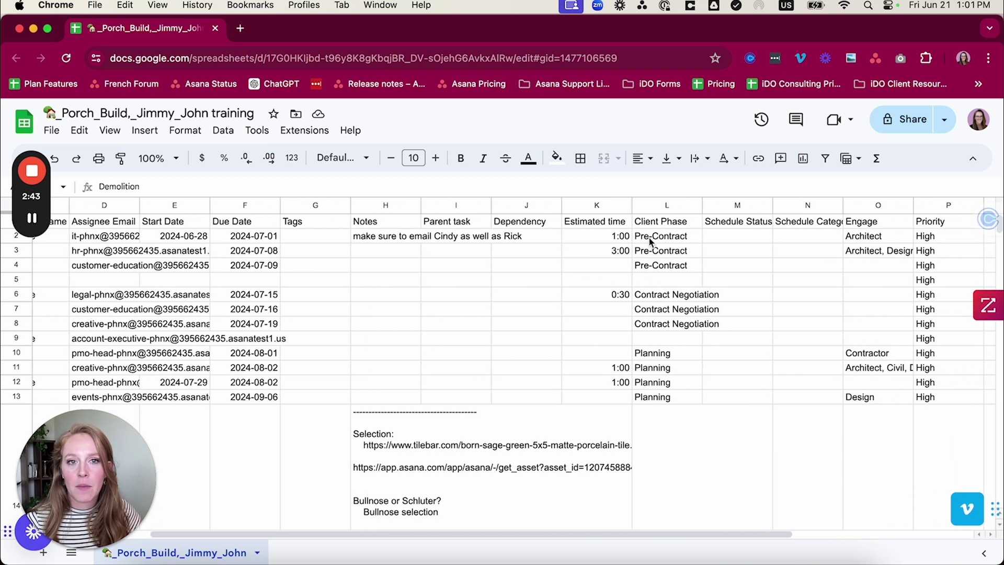
{"action": "scroll", "coordinate": [650, 241], "scroll_direction": "right", "scroll_amount": 2}
{"action": "scroll", "coordinate": [649, 236], "scroll_direction": "right", "scroll_amount": 1}
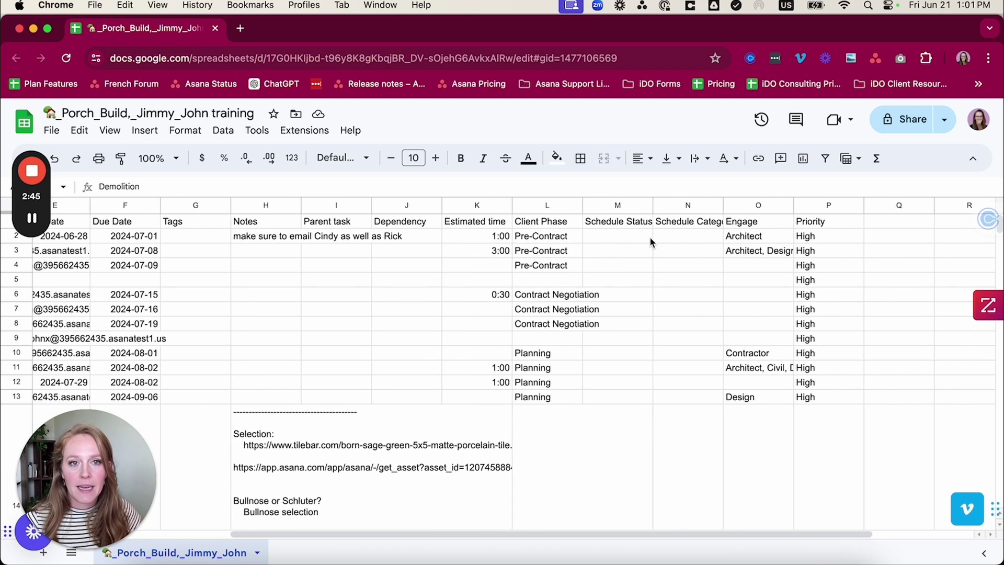
{"action": "left_click", "coordinate": [754, 225]}
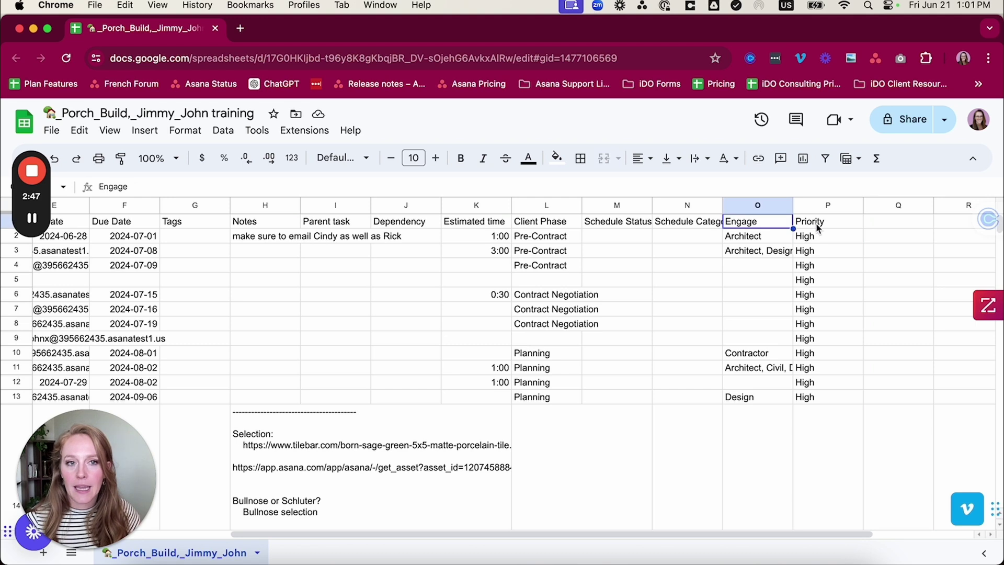
{"action": "left_click", "coordinate": [817, 224]}
Step: Highlight the Name, Start/Due Date, Parent task and Dependency columns, then open the File menu
{"action": "scroll", "coordinate": [491, 238], "scroll_direction": "left", "scroll_amount": 1}
{"action": "scroll", "coordinate": [491, 233], "scroll_direction": "left", "scroll_amount": 5}
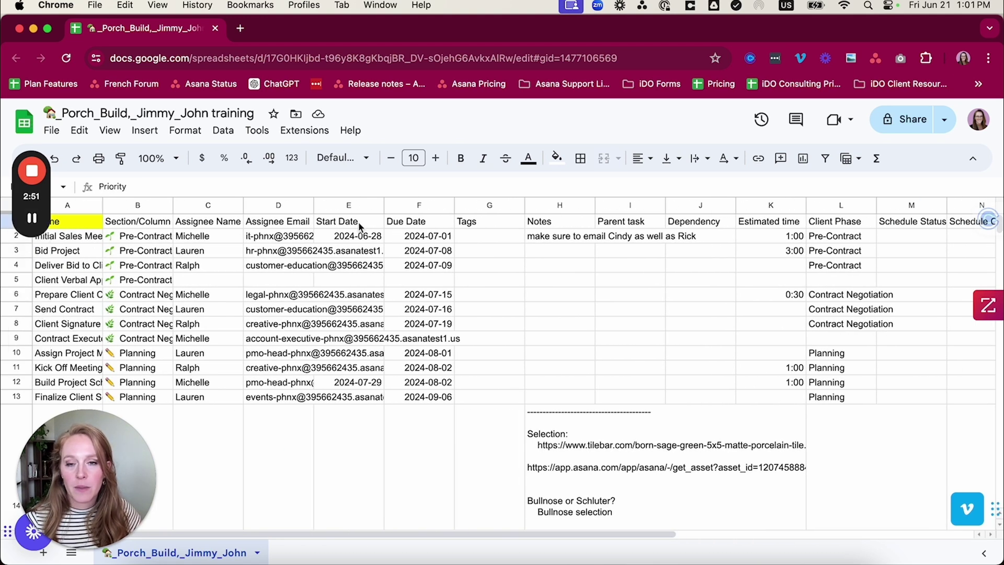
{"action": "left_click", "coordinate": [69, 204]}
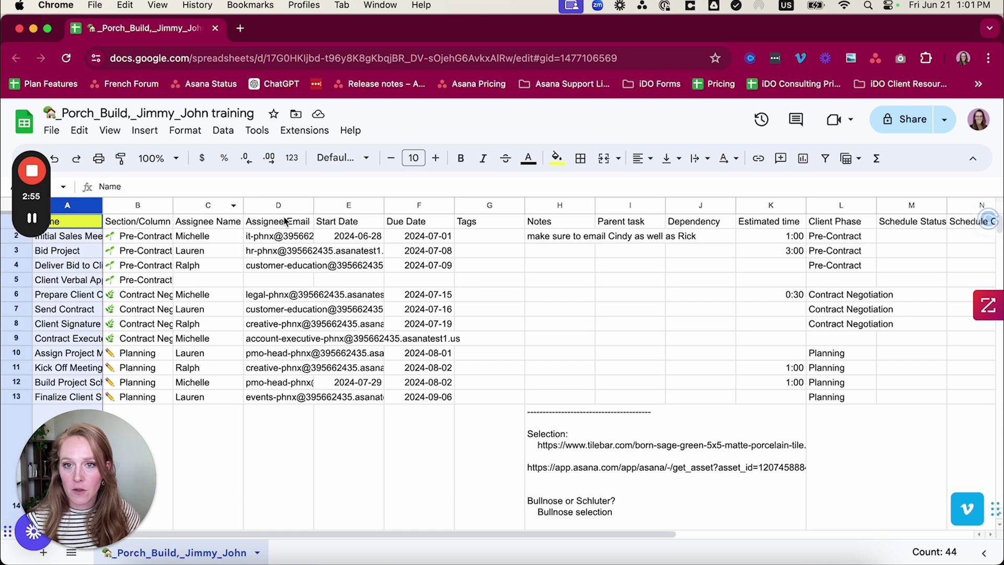
{"action": "left_click_drag", "start_coordinate": [360, 205], "coordinate": [409, 208]}
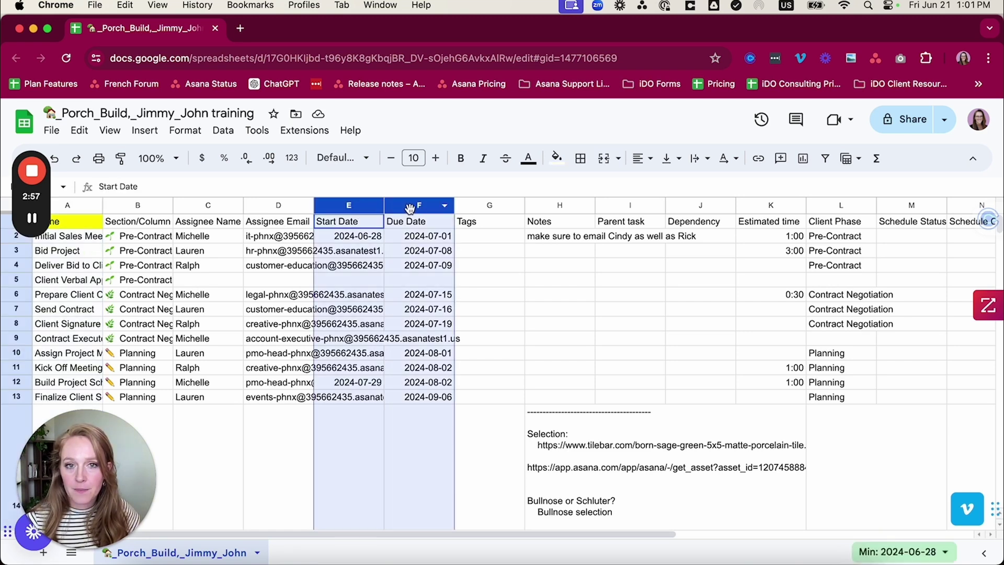
{"action": "left_click", "coordinate": [632, 205]}
{"action": "left_click", "coordinate": [689, 205]}
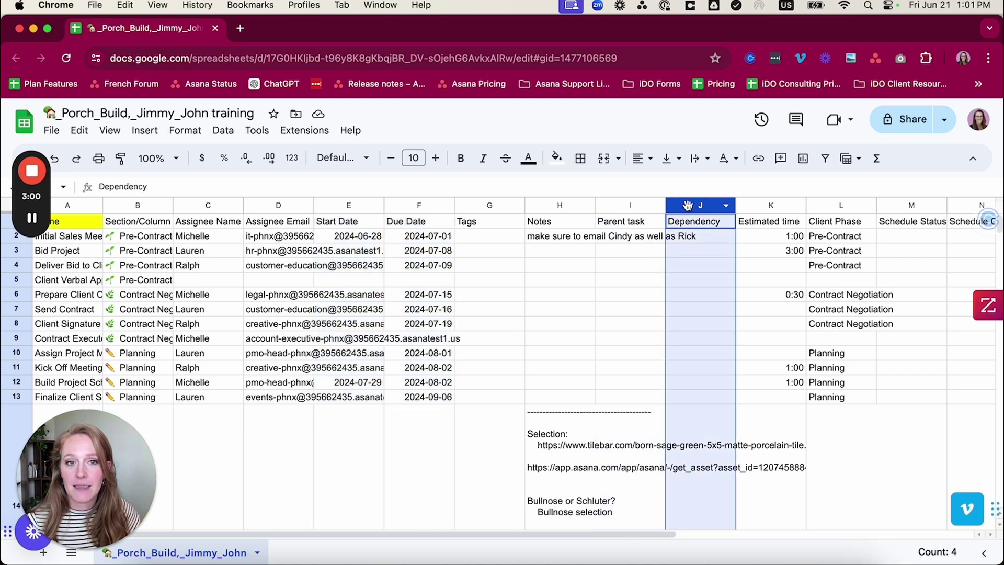
{"action": "left_click", "coordinate": [764, 267]}
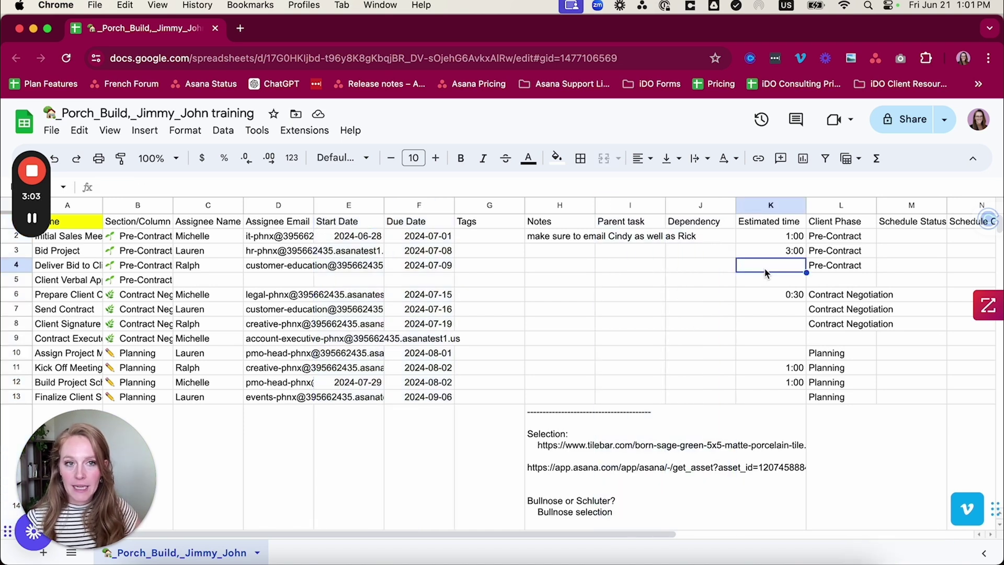
{"action": "left_click", "coordinate": [54, 133]}
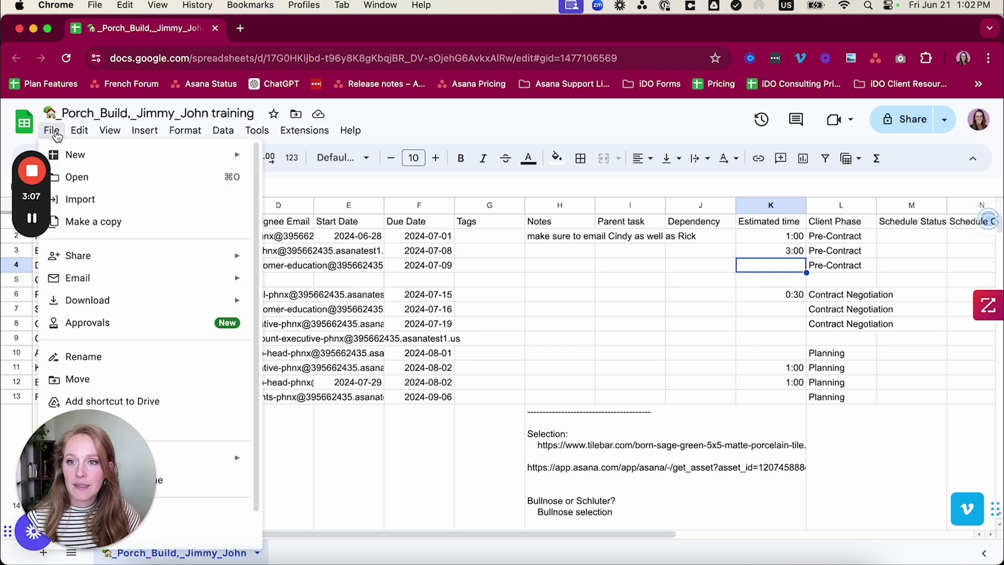
Step: Download the Porch Build sheet as a Comma Separated Values (.csv) file
{"action": "mouse_move", "coordinate": [139, 300]}
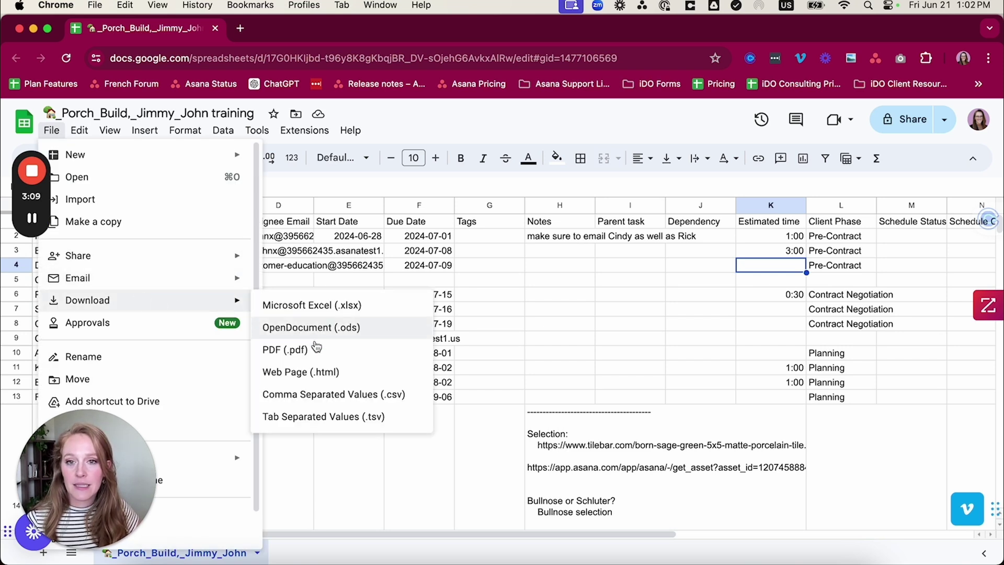
{"action": "left_click", "coordinate": [331, 406]}
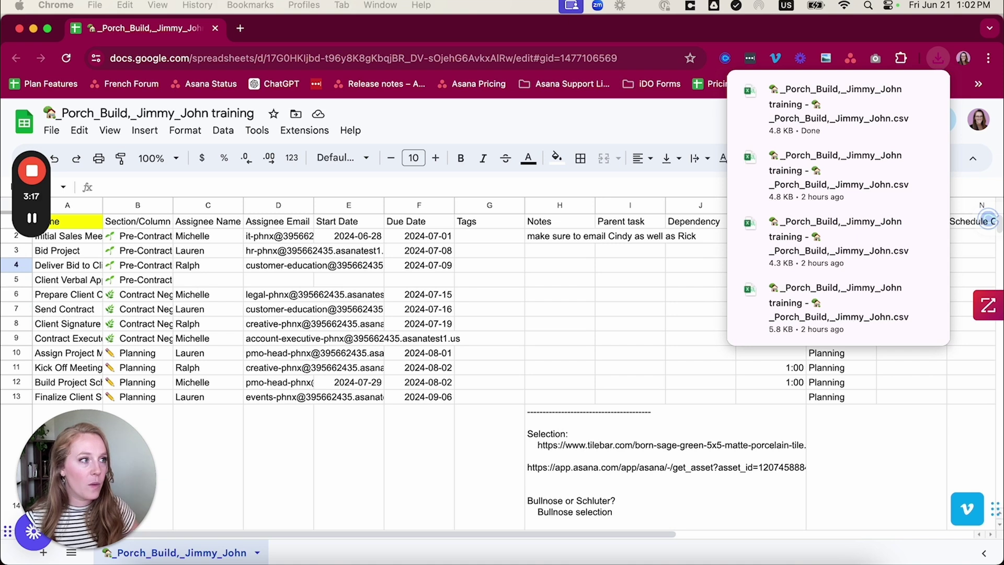
Step: Bring the Asana browser window to the front and maximize it
{"action": "key", "text": "super+grave"}
{"action": "left_click_drag", "start_coordinate": [830, 64], "coordinate": [622, 42]}
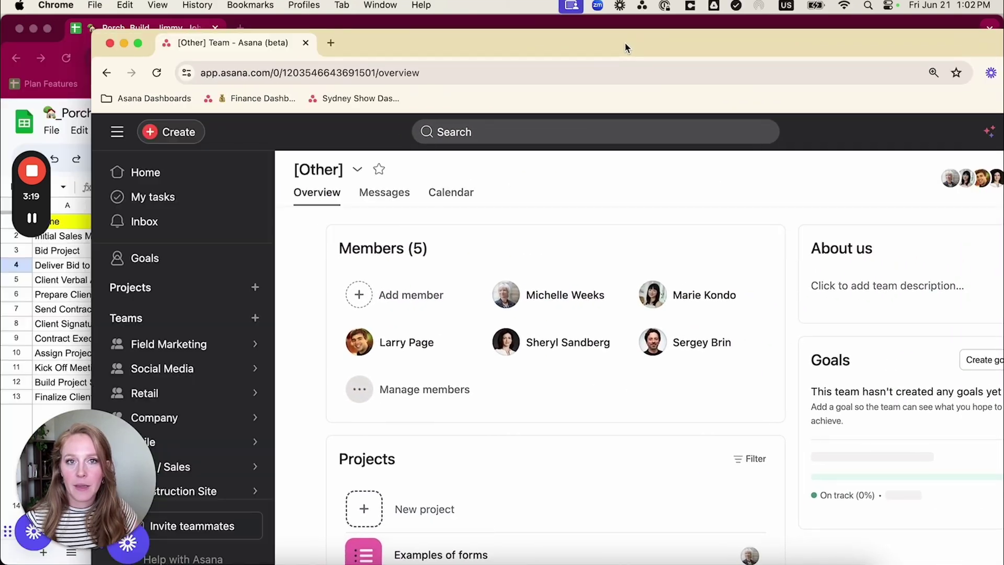
{"action": "double_click", "coordinate": [623, 43]}
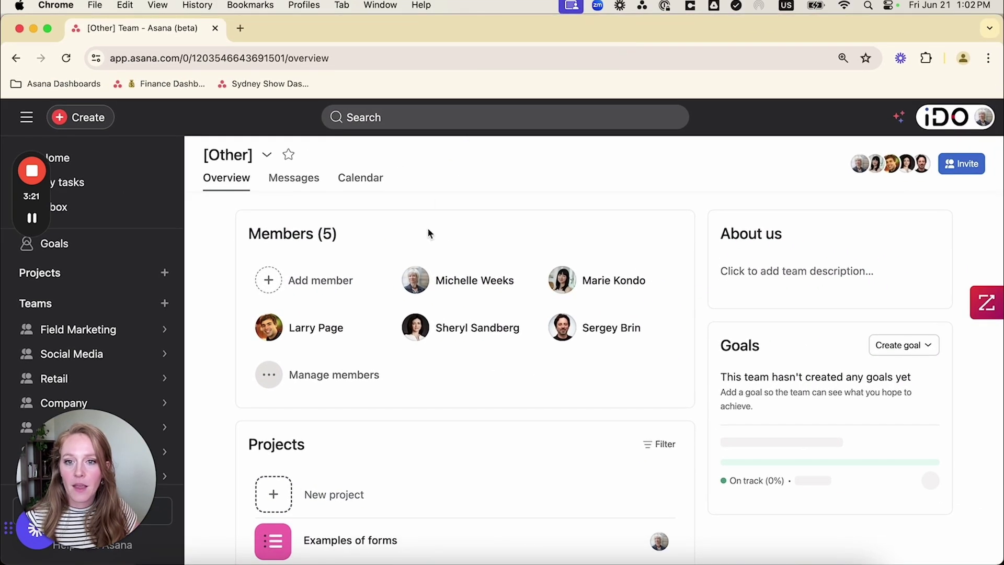
Step: Start a new project from an imported spreadsheet, named Porch Build with the client's name
{"action": "scroll", "coordinate": [371, 359], "scroll_direction": "down", "scroll_amount": 2}
{"action": "left_click", "coordinate": [333, 448]}
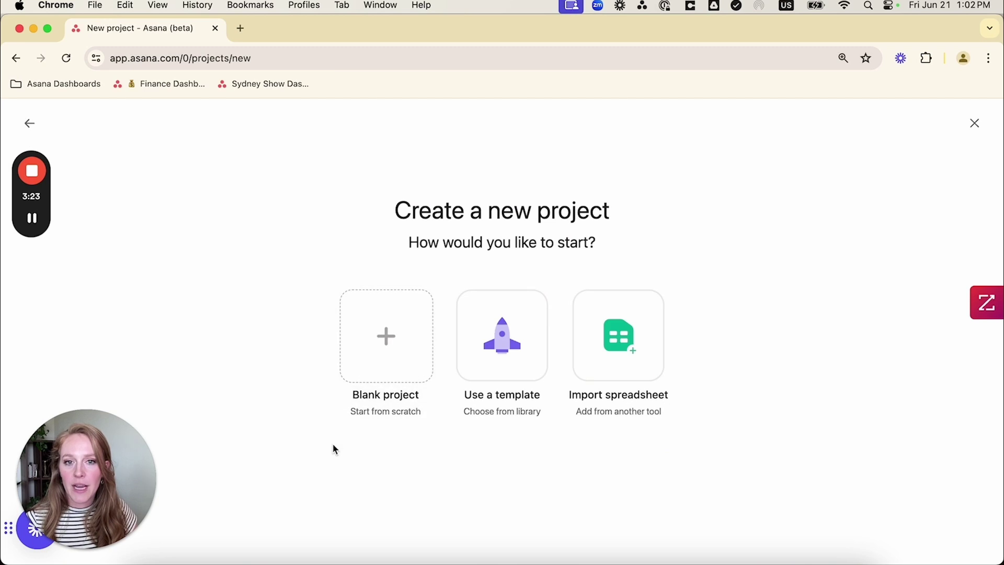
{"action": "left_click", "coordinate": [621, 348]}
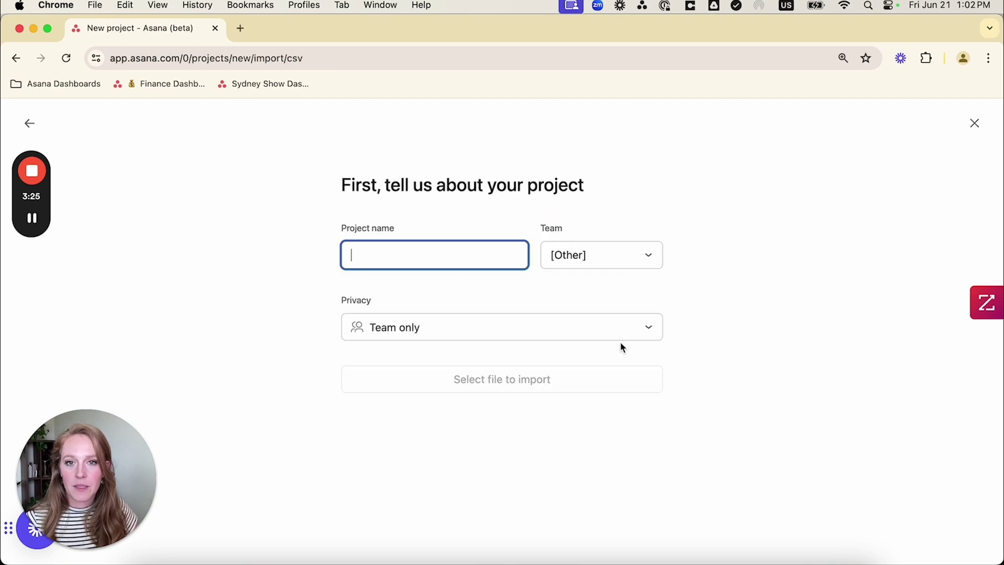
{"action": "type", "text": "Porch"}
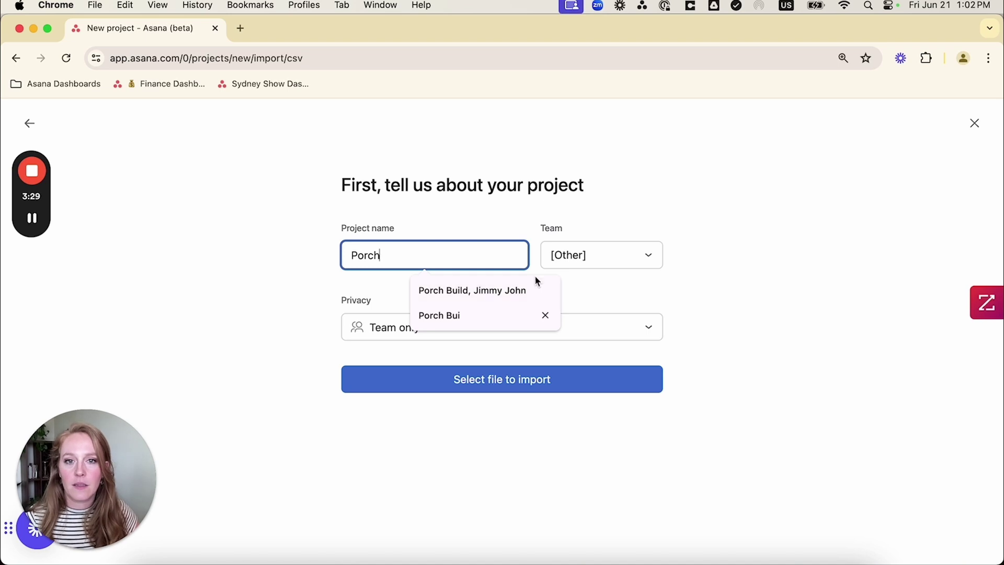
{"action": "left_click", "coordinate": [520, 290]}
{"action": "left_click", "coordinate": [482, 385]}
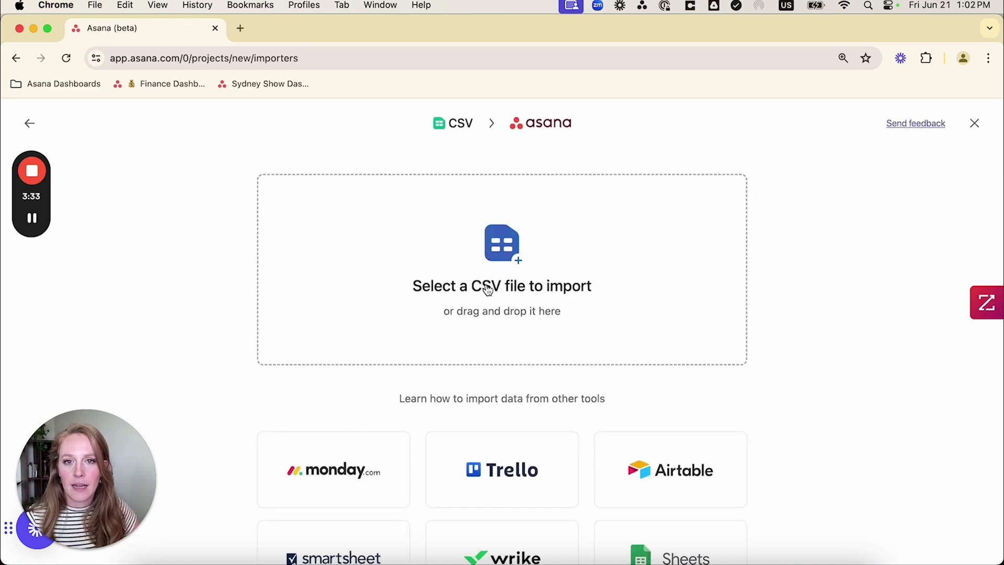
Step: Load the downloaded Porch Build CSV from Downloads into the Asana import
{"action": "left_click", "coordinate": [510, 260]}
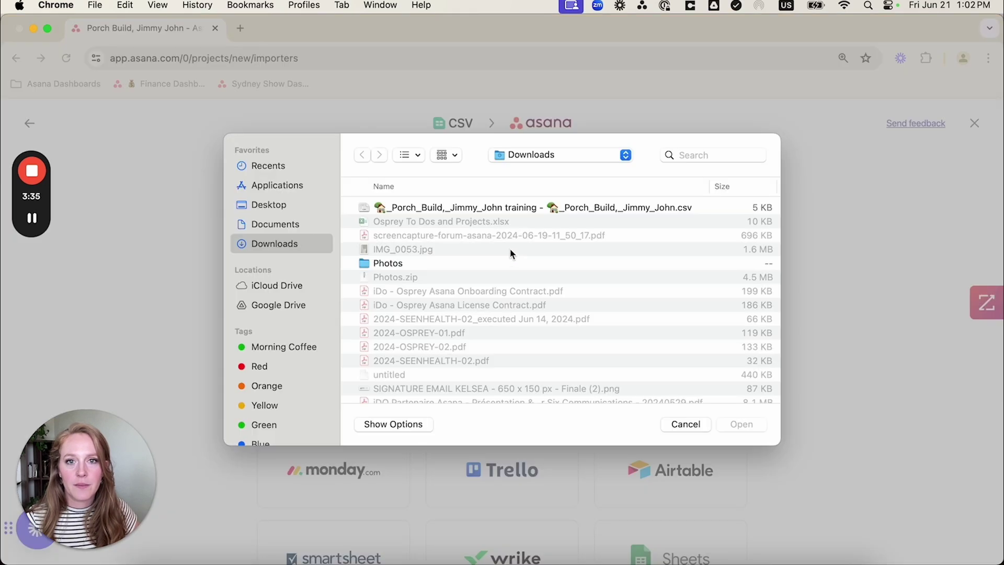
{"action": "double_click", "coordinate": [460, 209]}
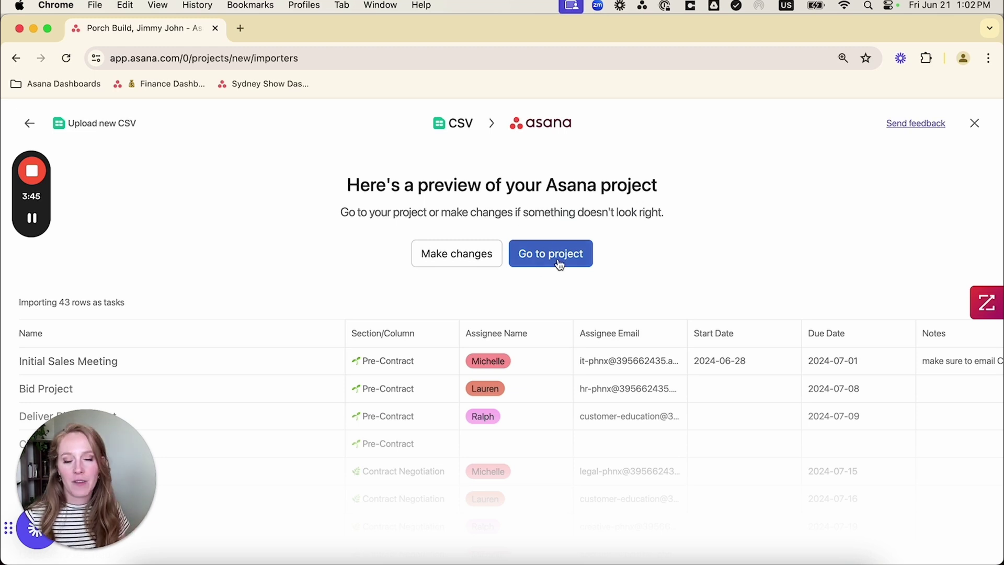
{"action": "left_click", "coordinate": [463, 262]}
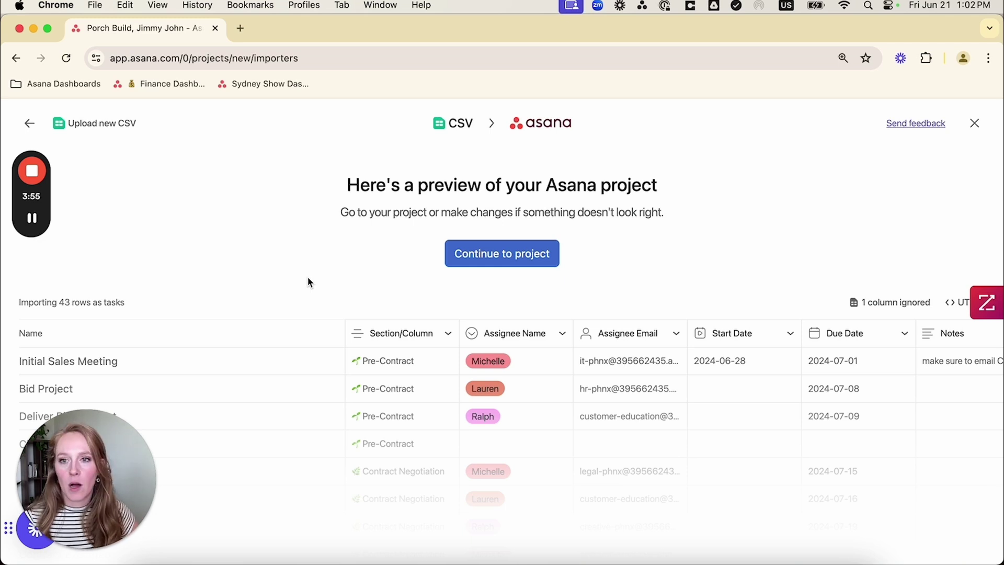
{"action": "left_click_drag", "start_coordinate": [20, 333], "coordinate": [48, 338]}
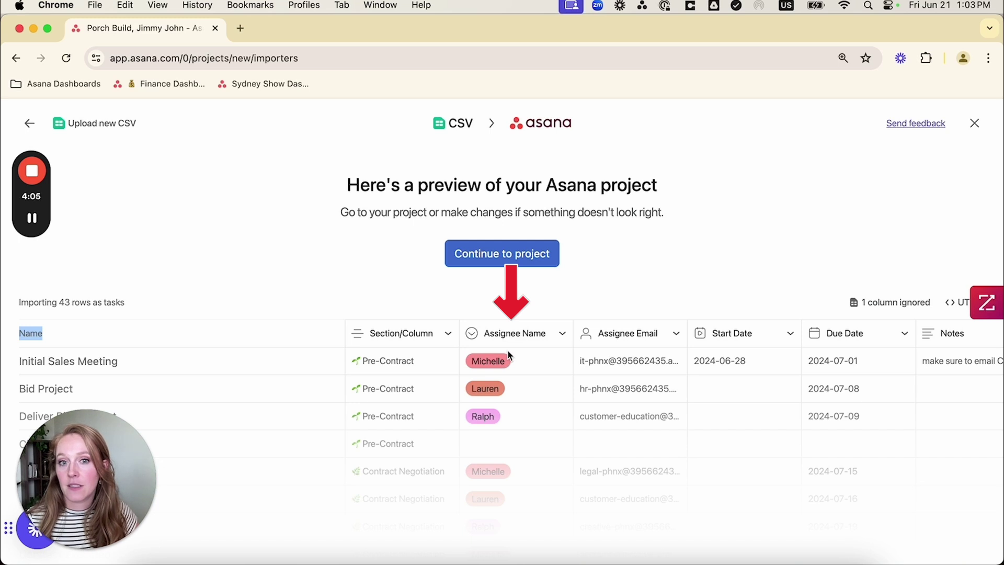
{"action": "left_click", "coordinate": [564, 338]}
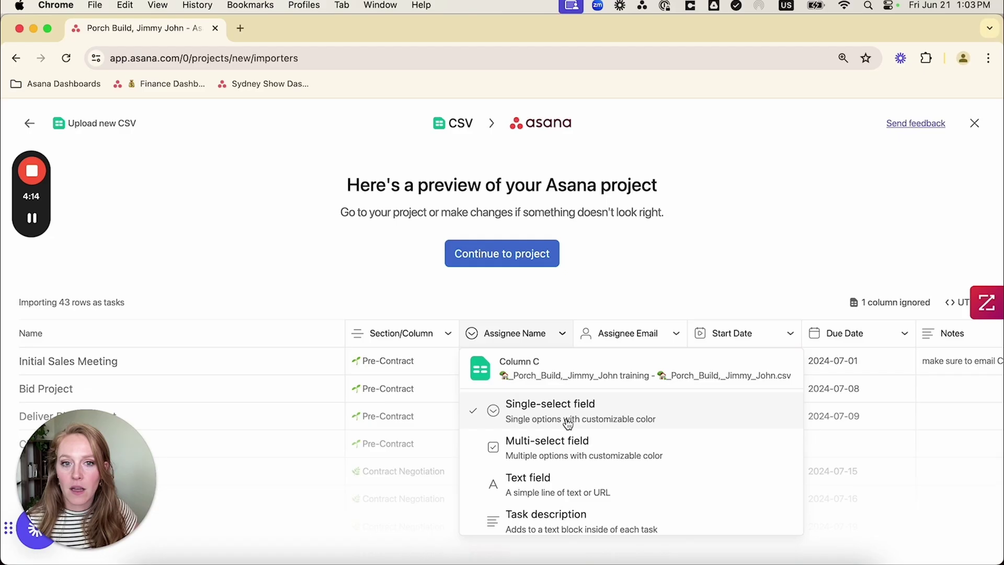
{"action": "scroll", "coordinate": [395, 310], "scroll_direction": "down", "scroll_amount": 5}
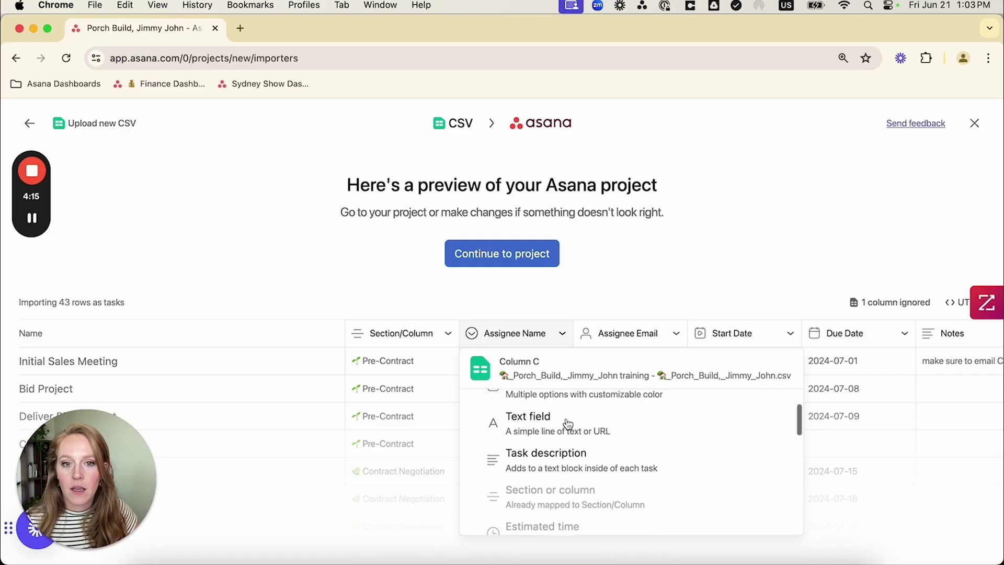
{"action": "scroll", "coordinate": [568, 423], "scroll_direction": "down", "scroll_amount": 4}
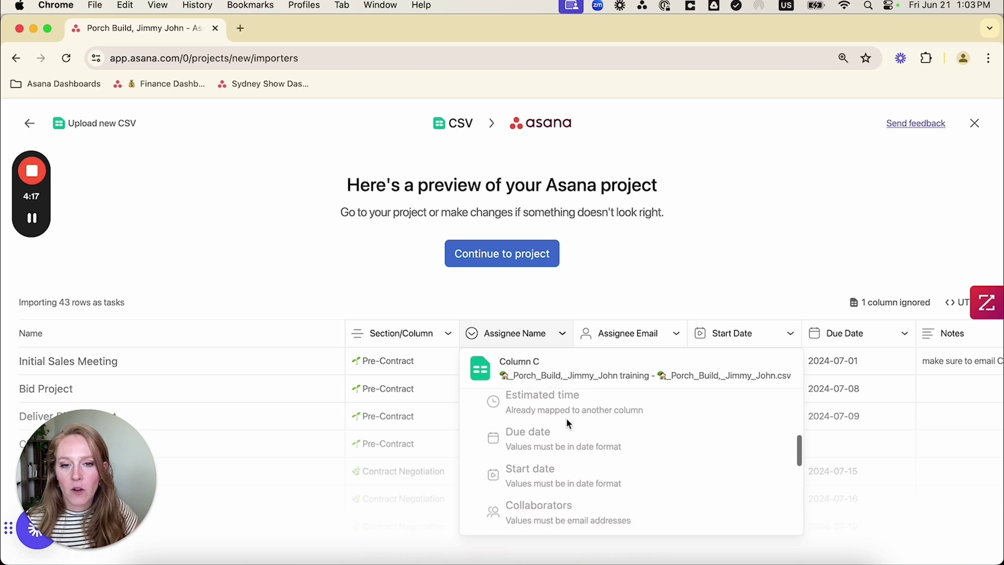
{"action": "scroll", "coordinate": [566, 417], "scroll_direction": "down", "scroll_amount": 1}
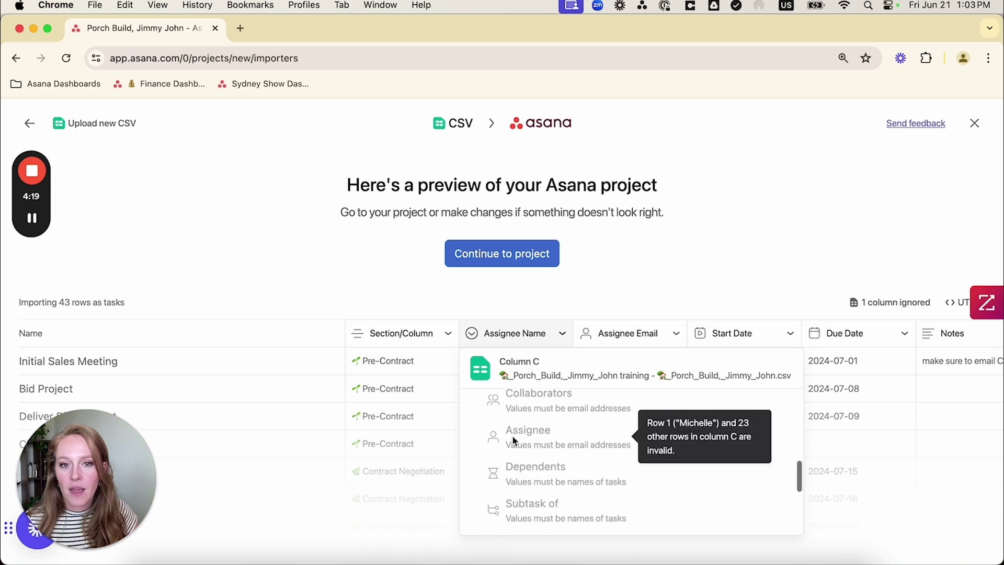
{"action": "mouse_move", "coordinate": [525, 440]}
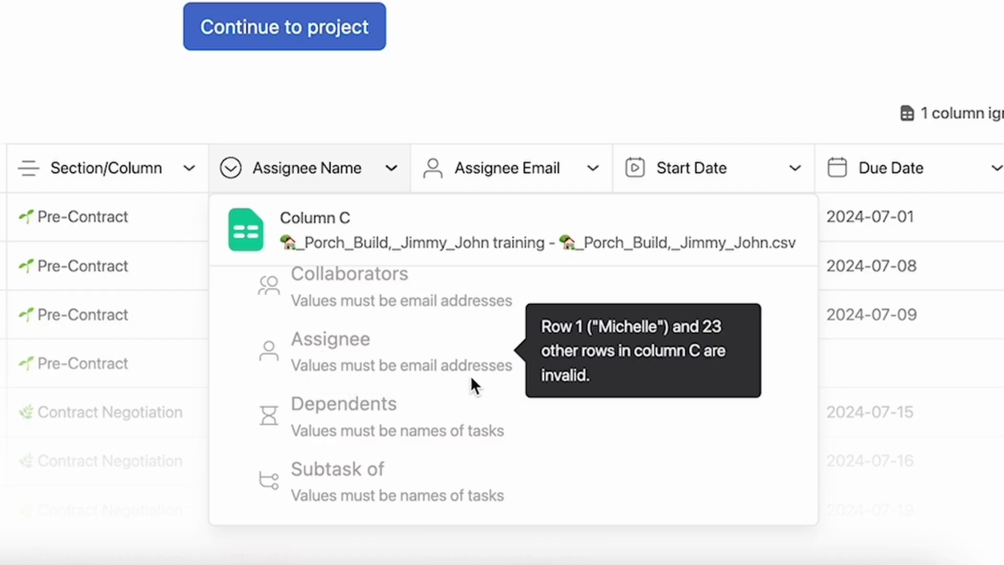
{"action": "left_click", "coordinate": [361, 119]}
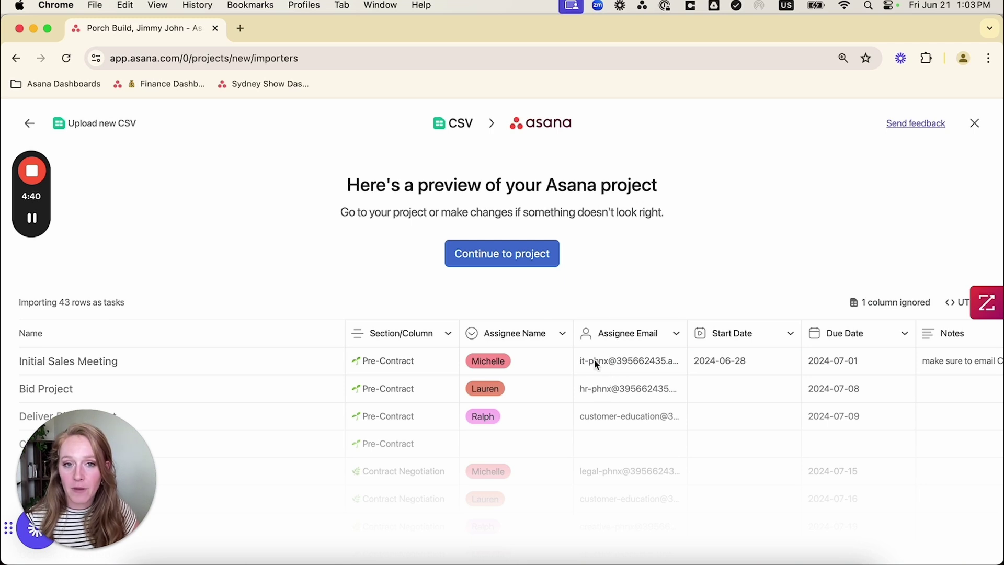
{"action": "left_click", "coordinate": [676, 335]}
{"action": "scroll", "coordinate": [668, 408], "scroll_direction": "down", "scroll_amount": 5}
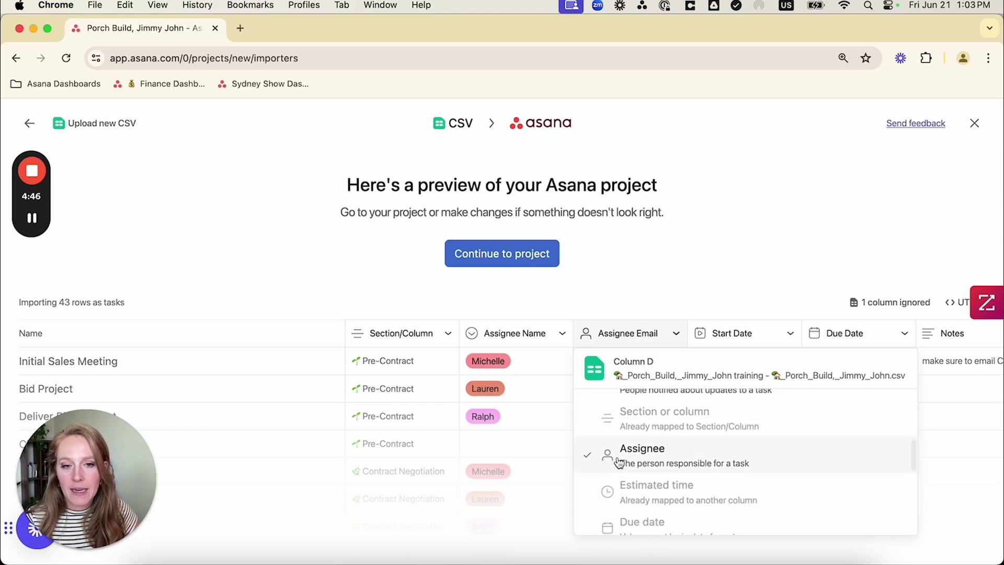
{"action": "left_click", "coordinate": [570, 303]}
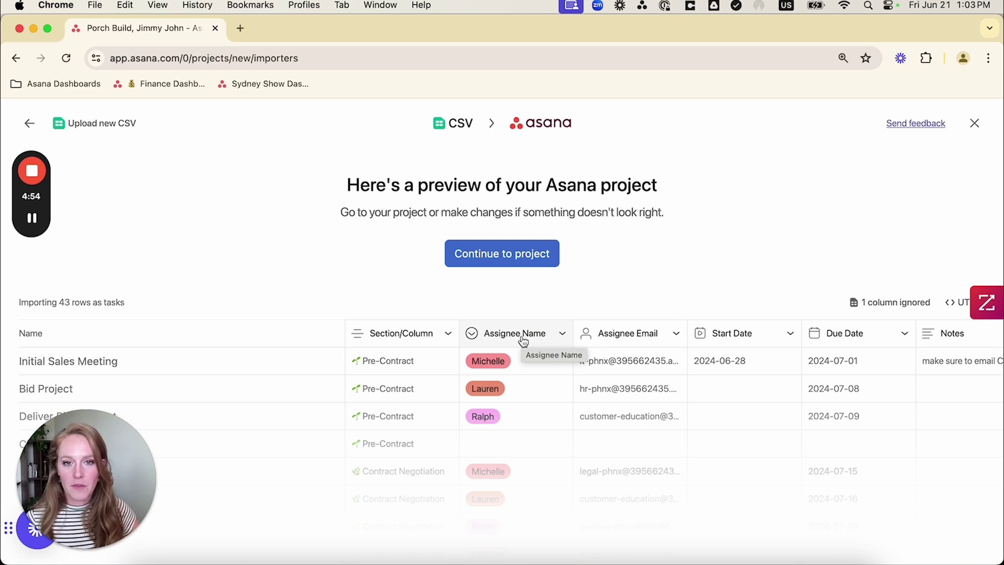
Step: Uncheck Assignee Name in the columns-to-import list, leaving 2 columns ignored
{"action": "left_click", "coordinate": [893, 312]}
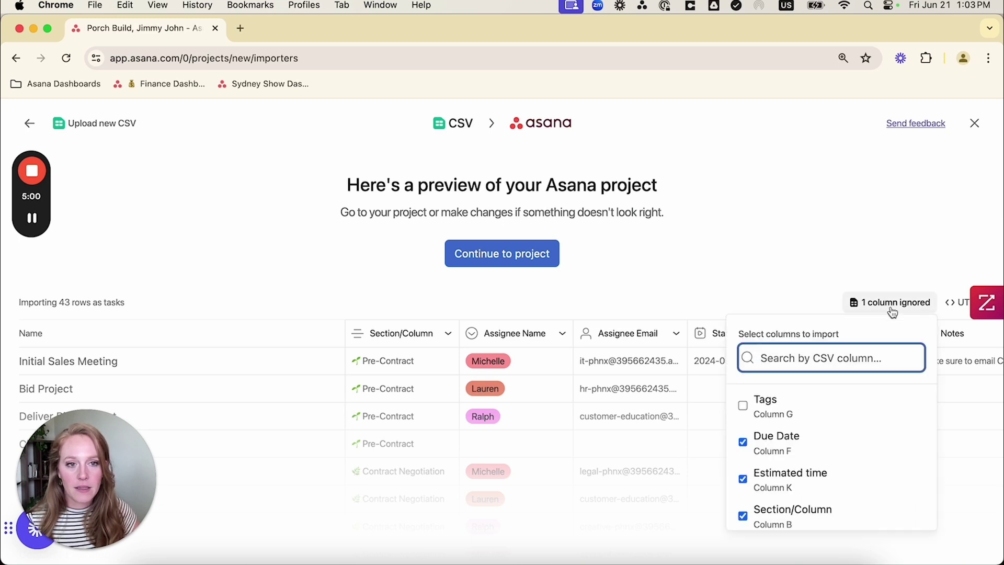
{"action": "scroll", "coordinate": [628, 306], "scroll_direction": "up", "scroll_amount": 1}
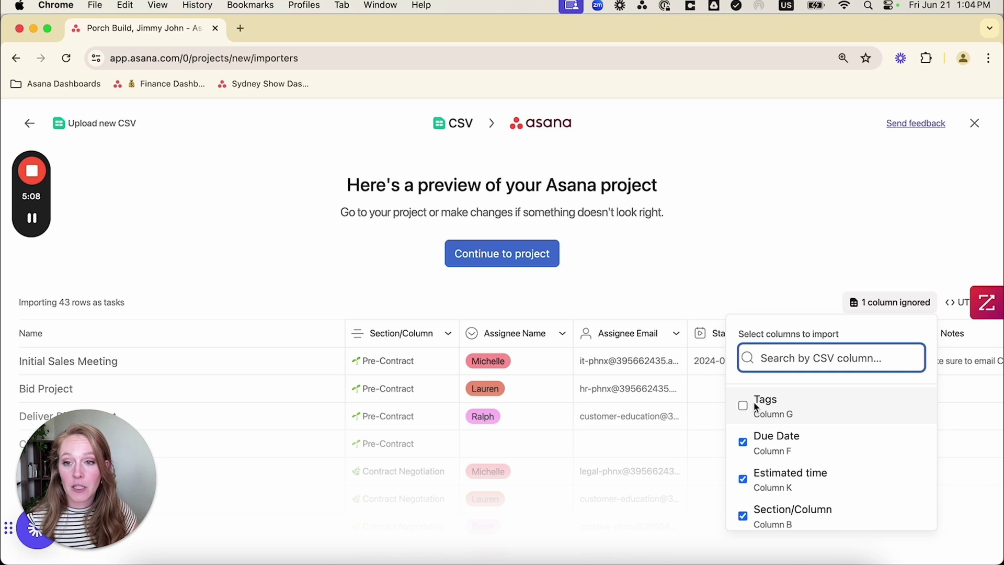
{"action": "scroll", "coordinate": [767, 416], "scroll_direction": "down", "scroll_amount": 5}
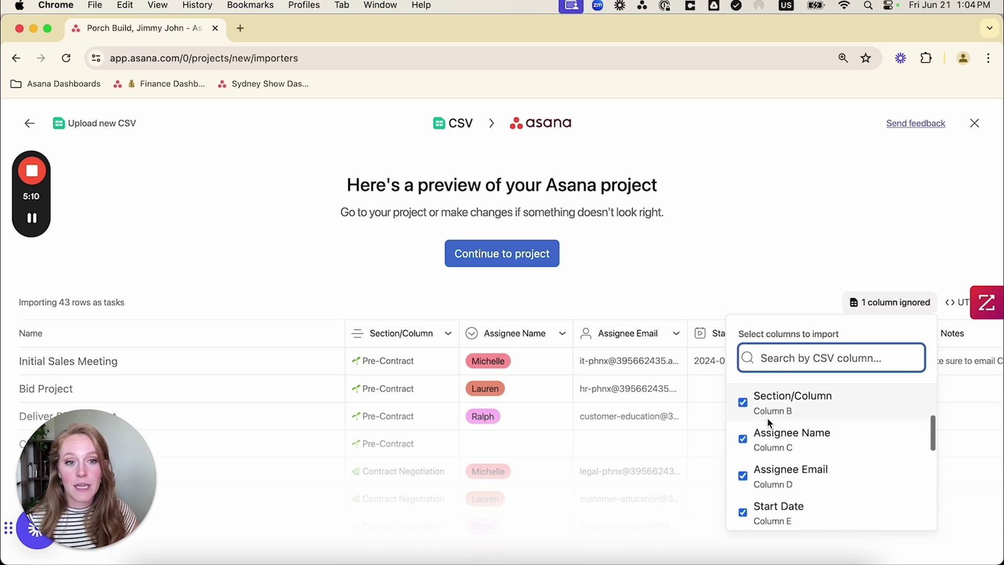
{"action": "left_click", "coordinate": [744, 440]}
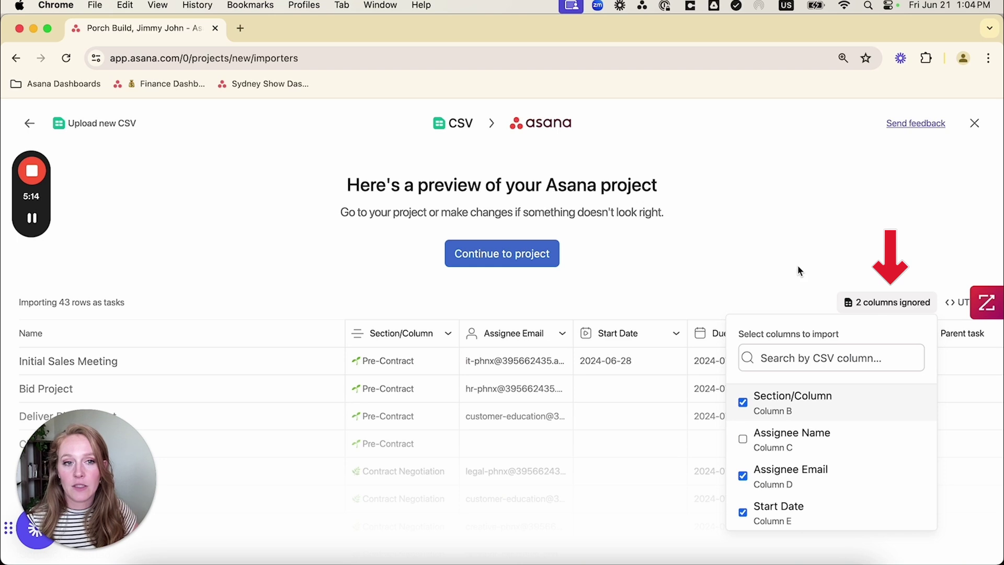
{"action": "left_click", "coordinate": [822, 270]}
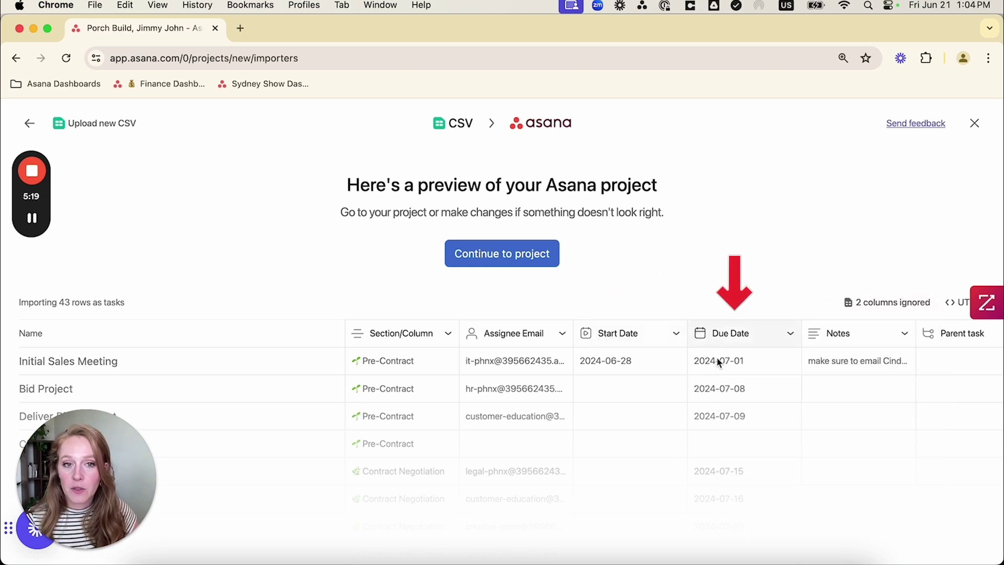
{"action": "scroll", "coordinate": [762, 350], "scroll_direction": "right", "scroll_amount": 5}
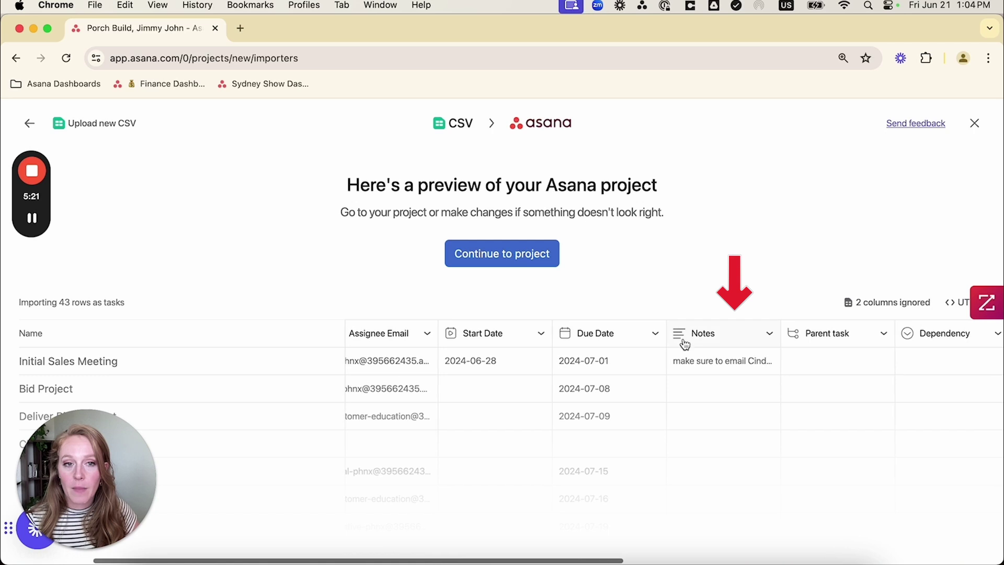
{"action": "left_click", "coordinate": [769, 340]}
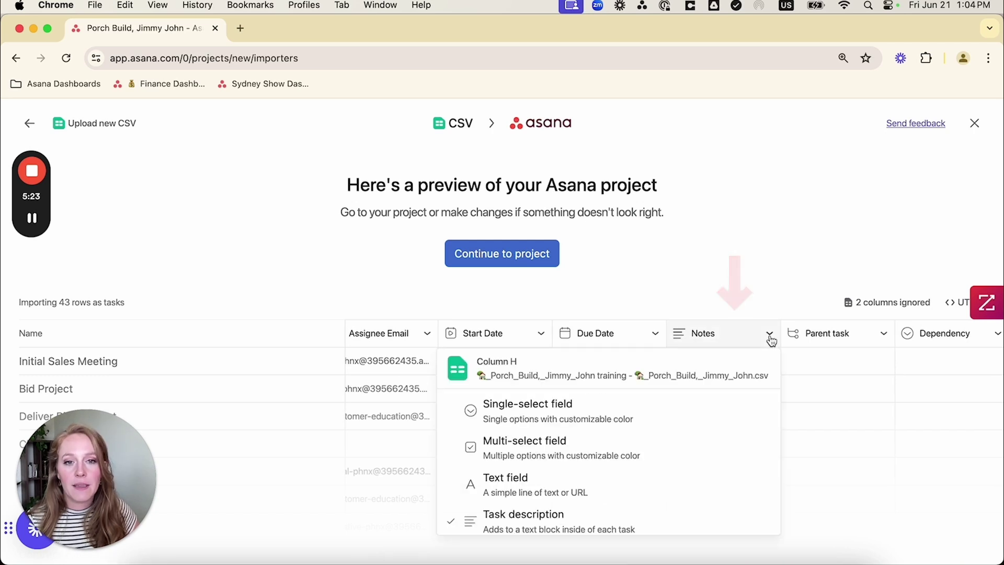
{"action": "scroll", "coordinate": [691, 401], "scroll_direction": "down", "scroll_amount": 3}
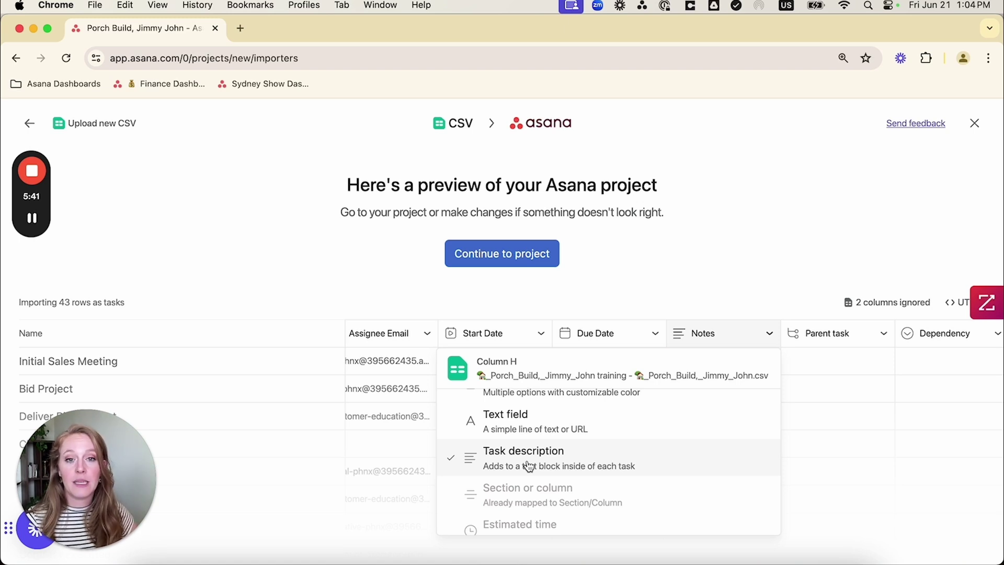
{"action": "left_click", "coordinate": [528, 465]}
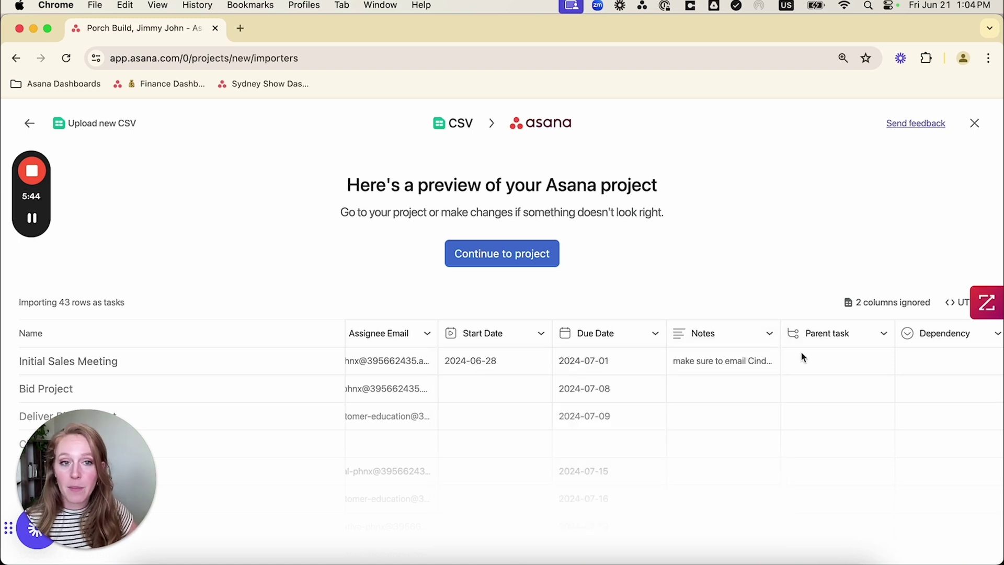
{"action": "left_click", "coordinate": [881, 341]}
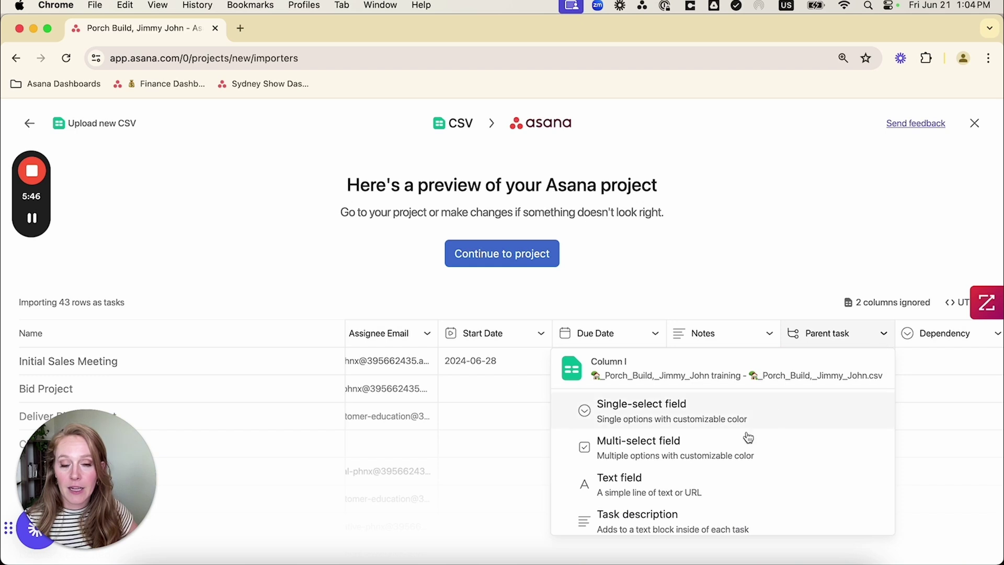
{"action": "scroll", "coordinate": [737, 441], "scroll_direction": "down", "scroll_amount": 5}
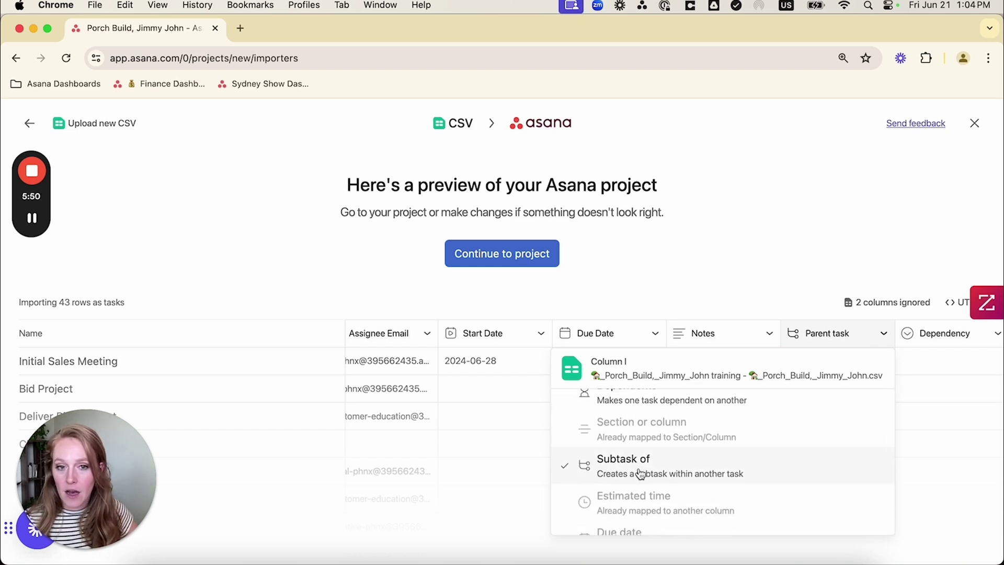
{"action": "left_click", "coordinate": [751, 287]}
{"action": "scroll", "coordinate": [819, 356], "scroll_direction": "right", "scroll_amount": 3}
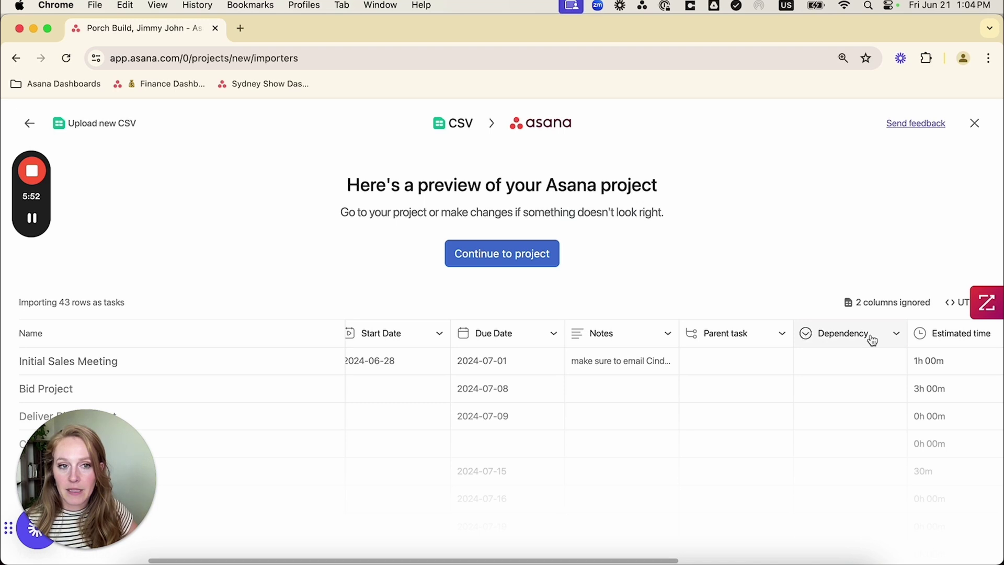
{"action": "left_click", "coordinate": [896, 335]}
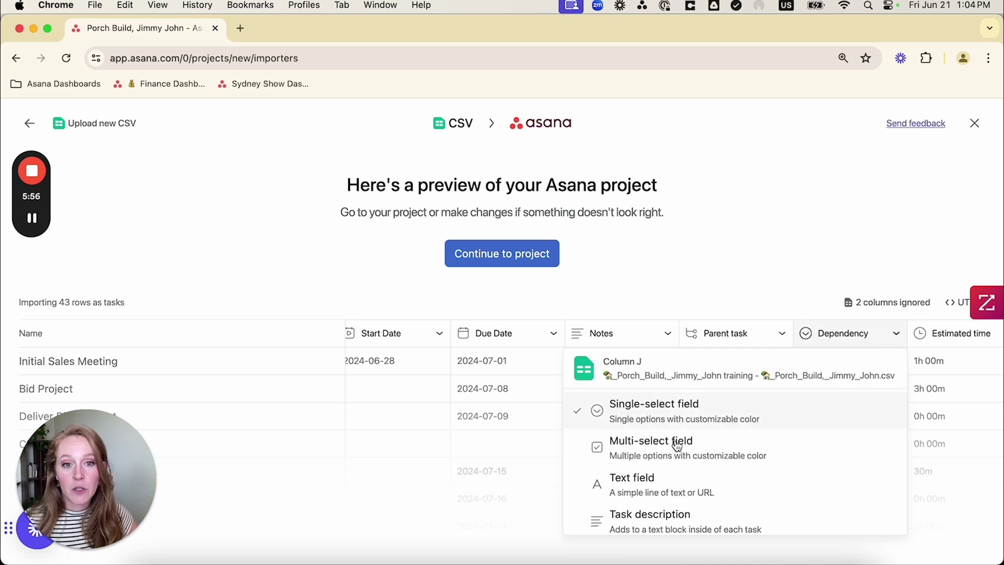
{"action": "scroll", "coordinate": [680, 455], "scroll_direction": "down", "scroll_amount": 1}
{"action": "scroll", "coordinate": [680, 457], "scroll_direction": "down", "scroll_amount": 1}
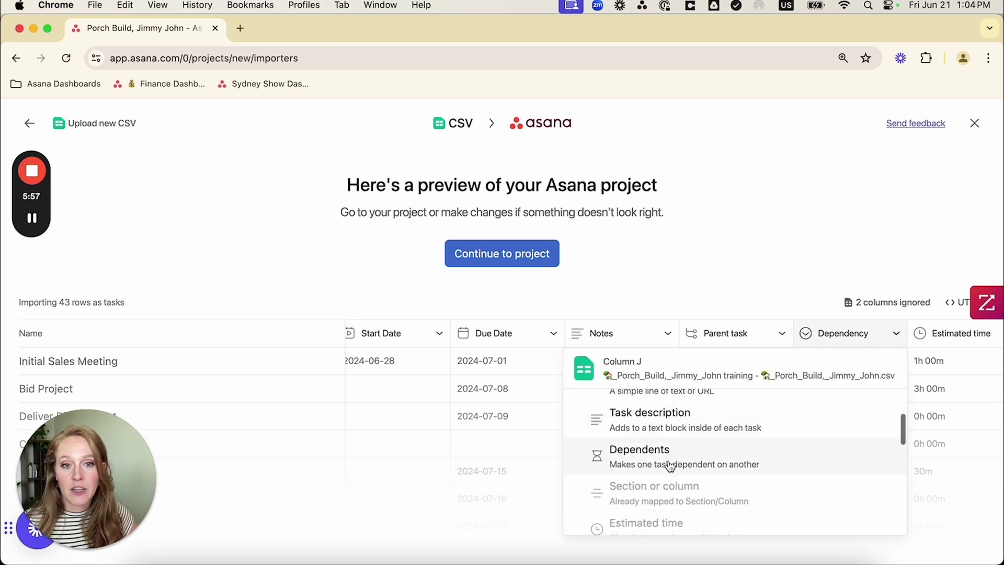
{"action": "left_click", "coordinate": [639, 466]}
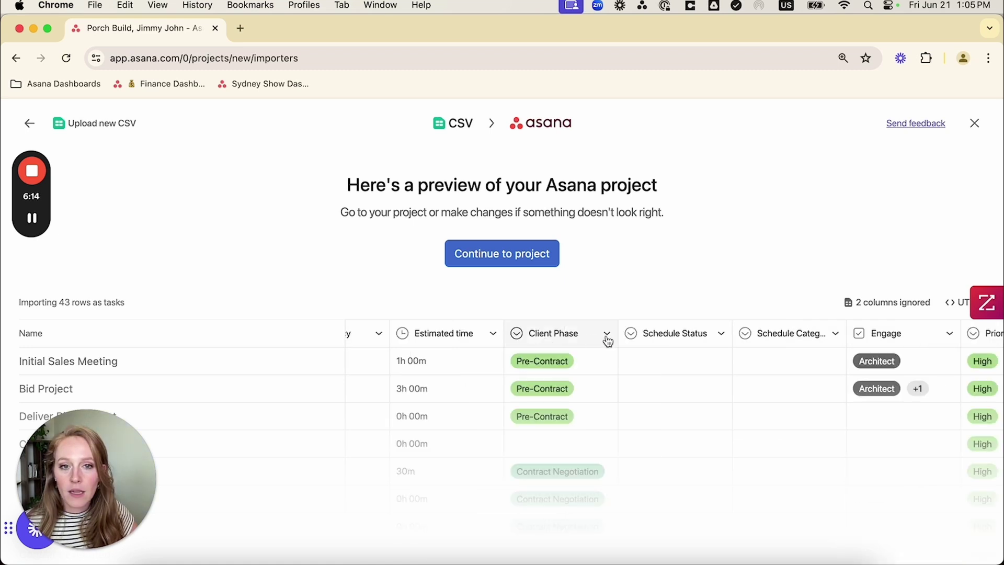
{"action": "left_click", "coordinate": [608, 337]}
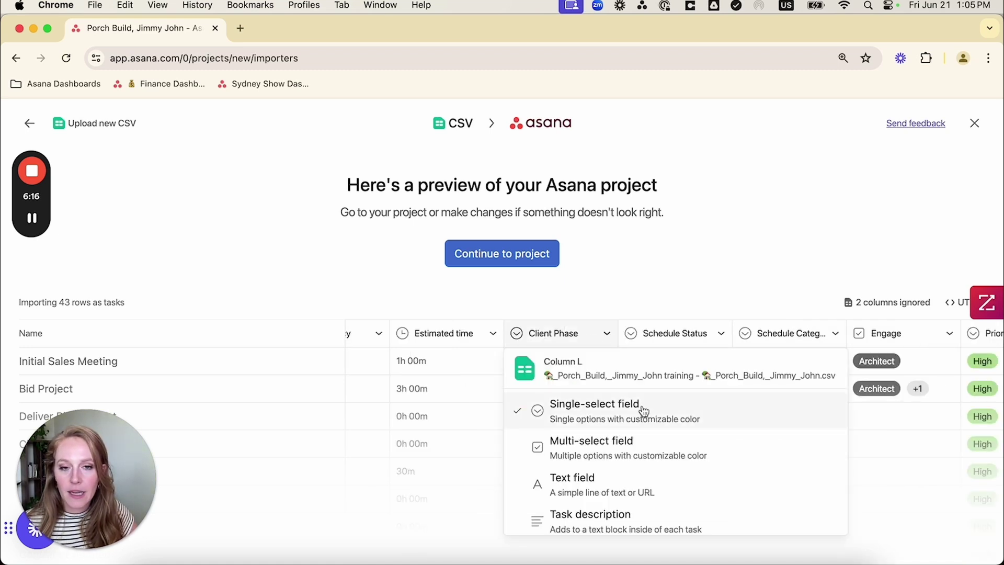
{"action": "left_click", "coordinate": [602, 299]}
{"action": "left_click", "coordinate": [720, 338]}
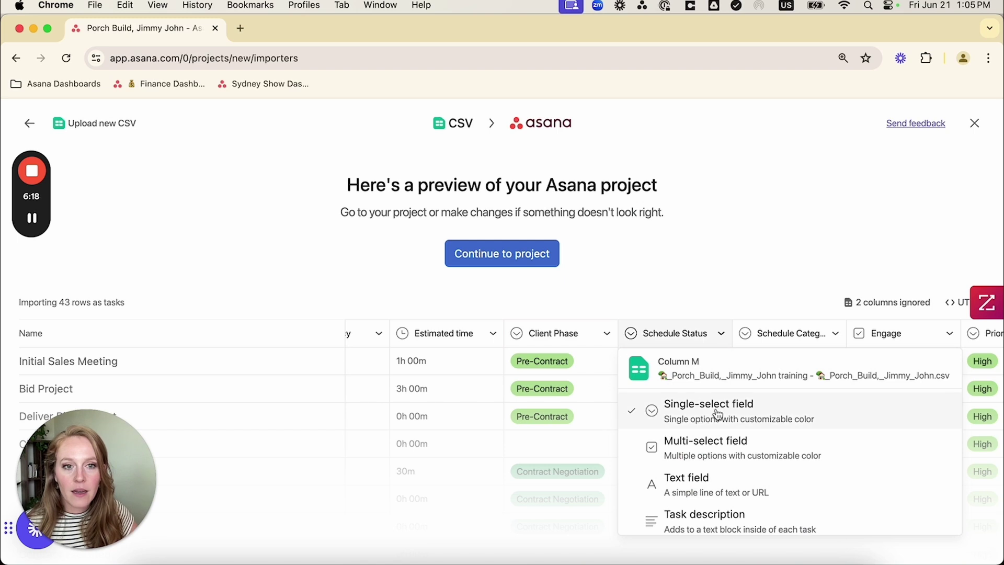
{"action": "left_click", "coordinate": [828, 339]}
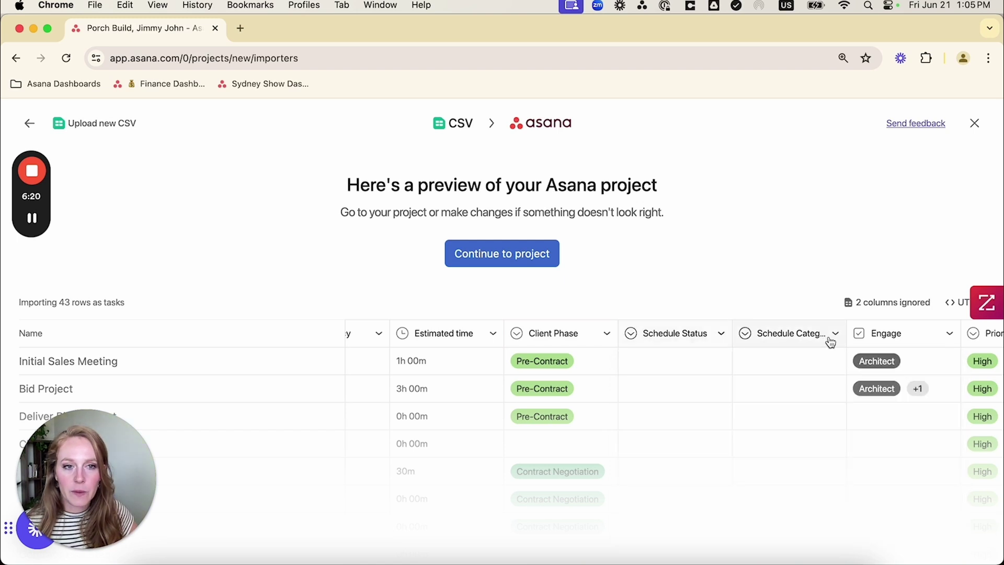
{"action": "left_click", "coordinate": [832, 339]}
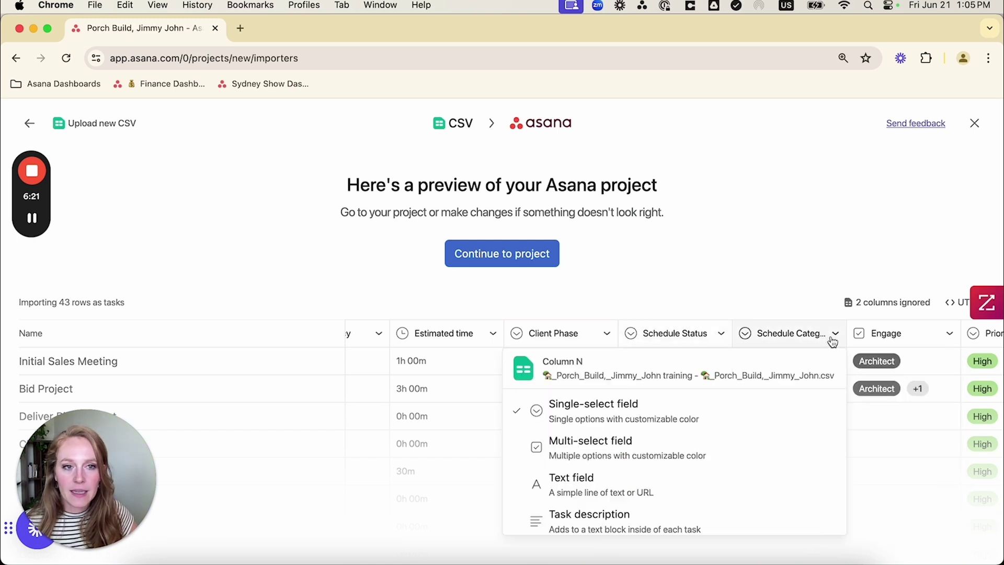
{"action": "left_click", "coordinate": [947, 338]}
{"action": "left_click", "coordinate": [946, 337]}
{"action": "scroll", "coordinate": [760, 423], "scroll_direction": "down", "scroll_amount": 1}
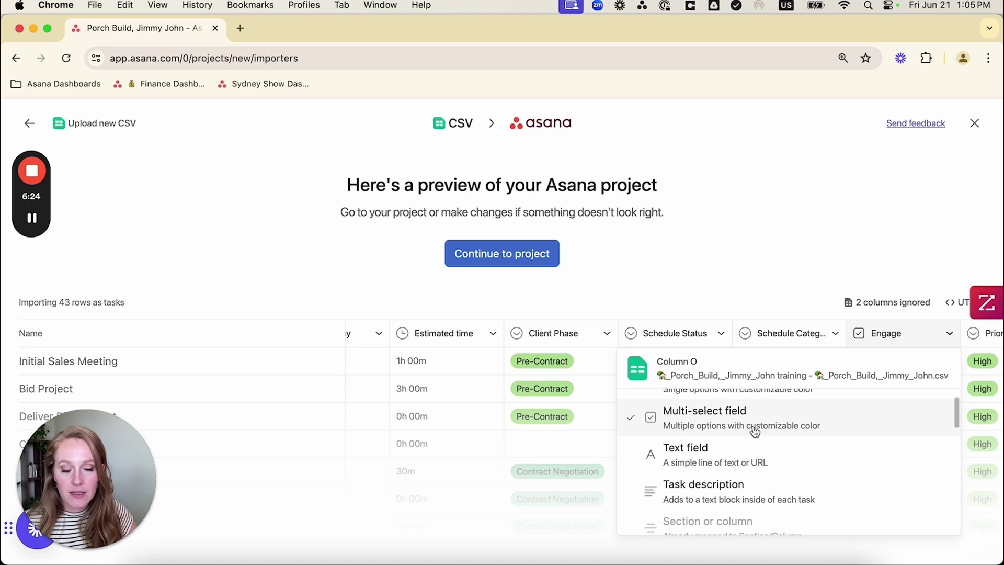
{"action": "left_click", "coordinate": [778, 277]}
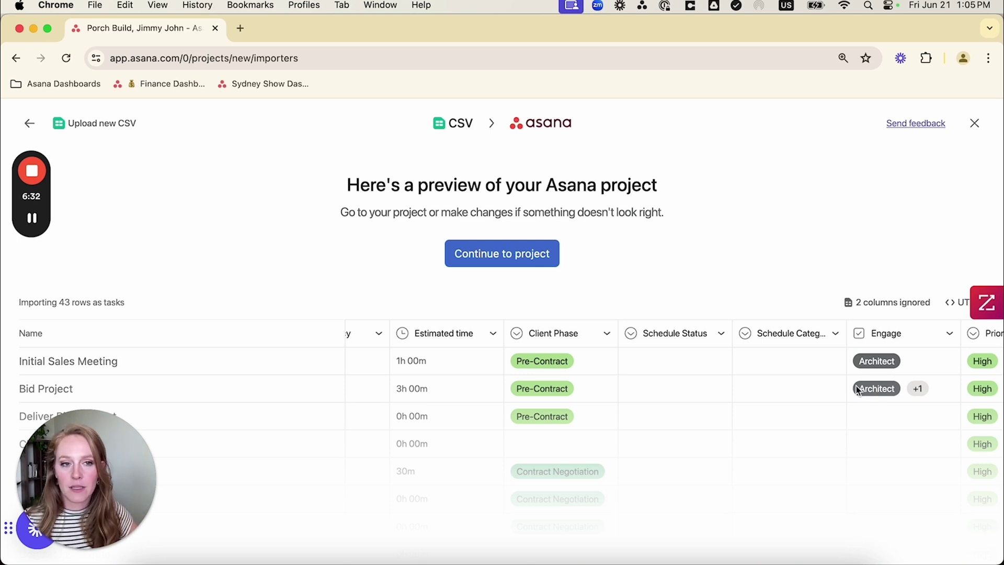
{"action": "scroll", "coordinate": [874, 377], "scroll_direction": "right", "scroll_amount": 3}
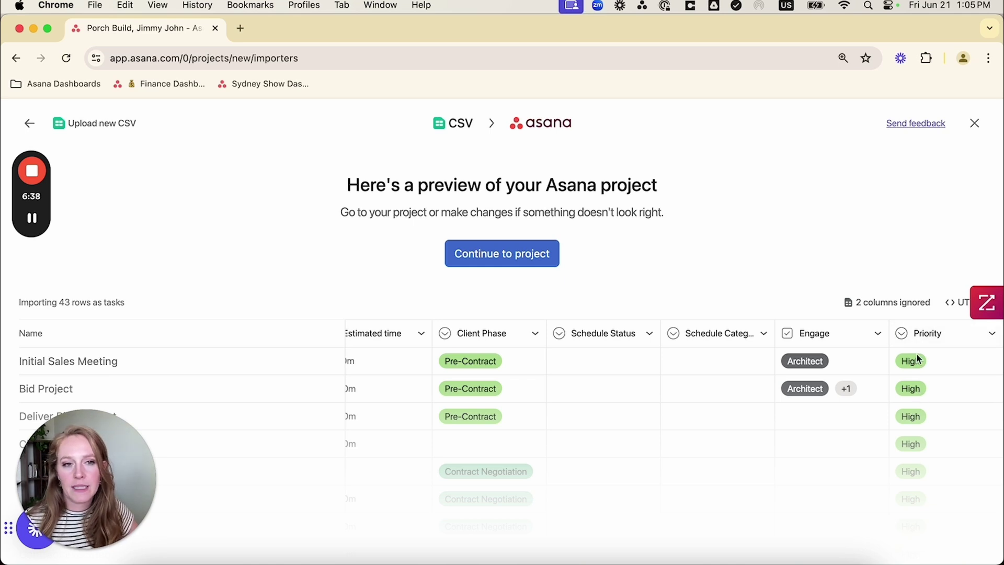
Step: Uncheck Priority in the columns-to-import list and continue to the new Porch Build project
{"action": "left_click", "coordinate": [884, 303]}
{"action": "scroll", "coordinate": [815, 423], "scroll_direction": "down", "scroll_amount": 3}
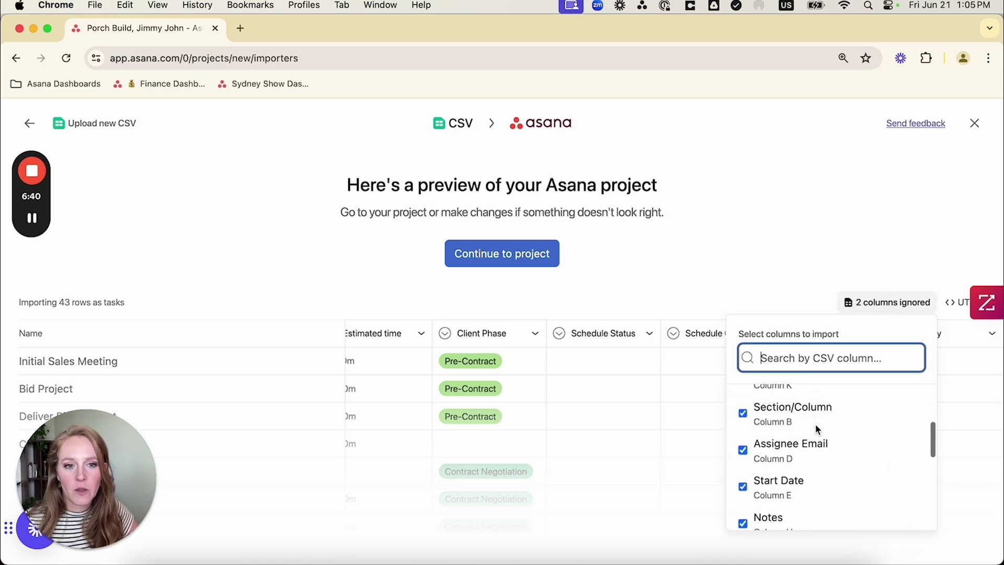
{"action": "scroll", "coordinate": [815, 424], "scroll_direction": "down", "scroll_amount": 6}
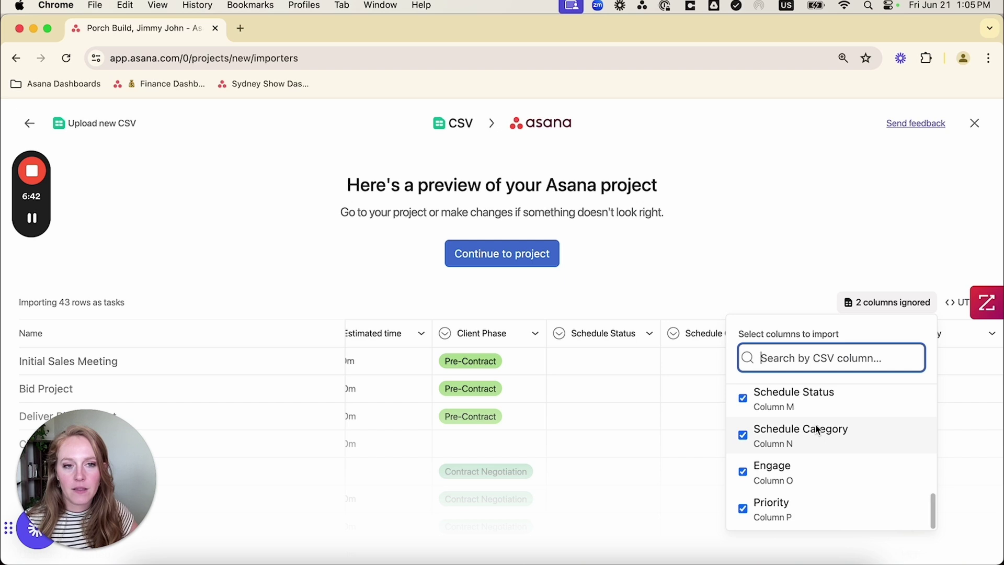
{"action": "left_click", "coordinate": [744, 508]}
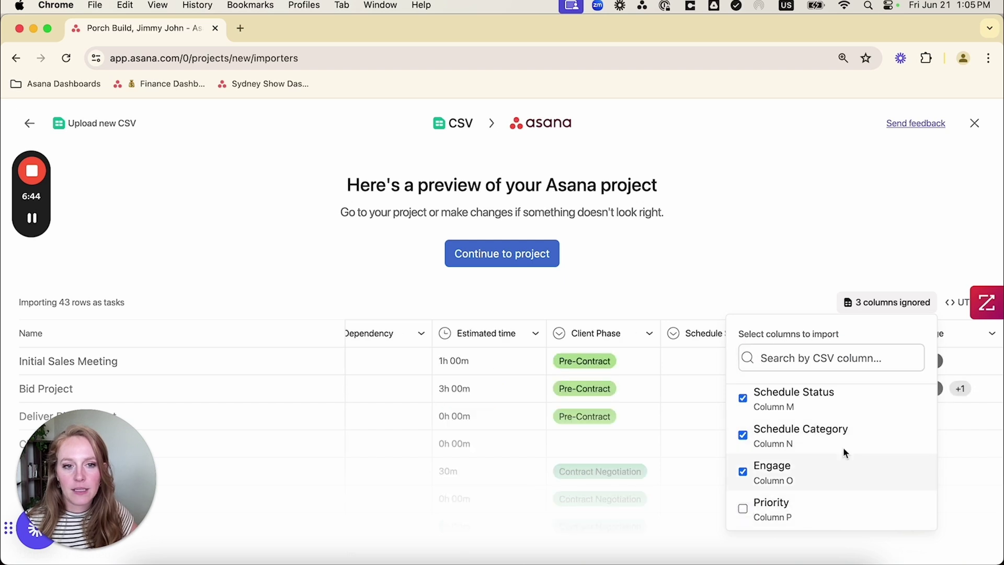
{"action": "left_click", "coordinate": [887, 301]}
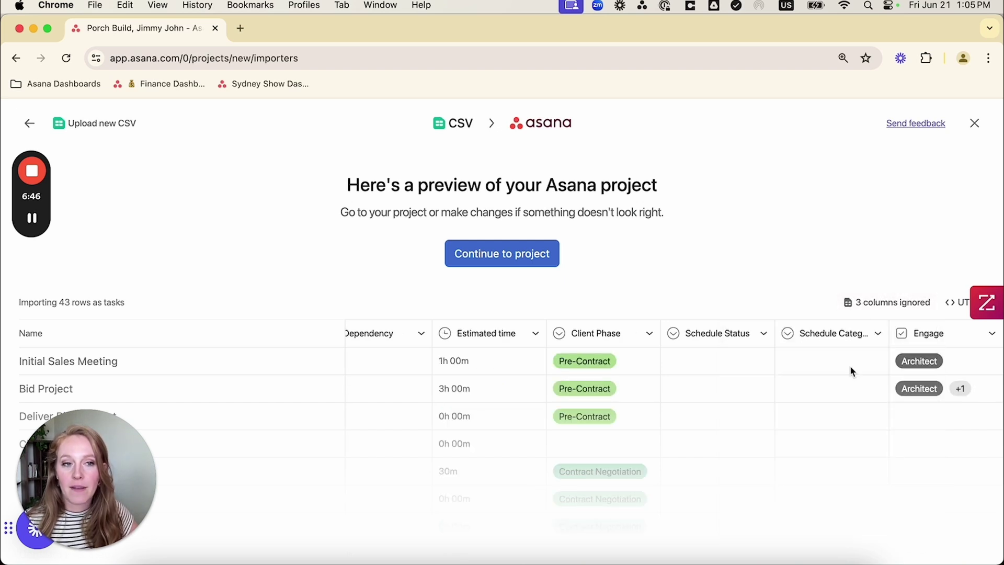
{"action": "left_click", "coordinate": [484, 260]}
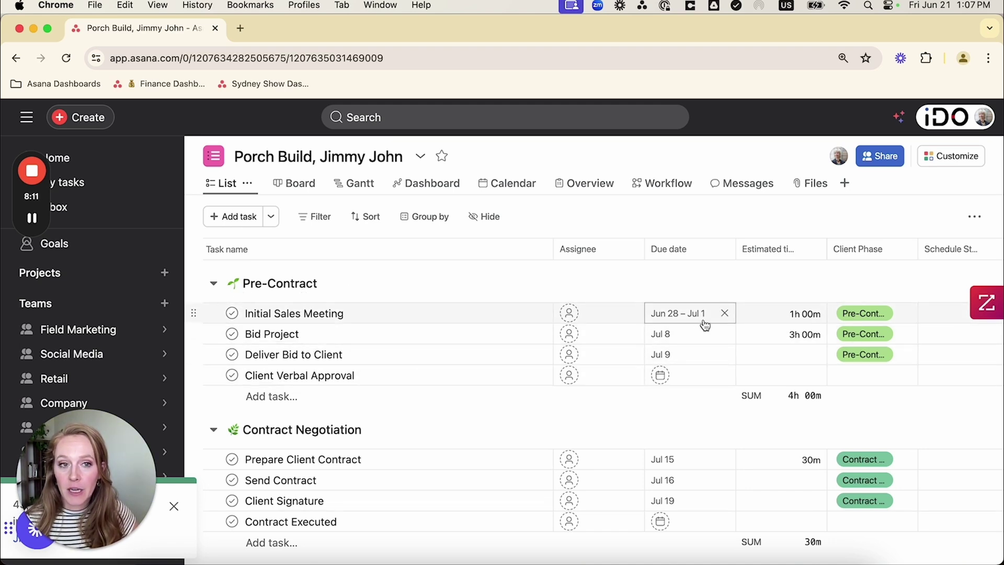
Step: Scroll through the imported sections and expand, then collapse, Backsplash Tile's three subtasks
{"action": "scroll", "coordinate": [595, 329], "scroll_direction": "down", "scroll_amount": 5}
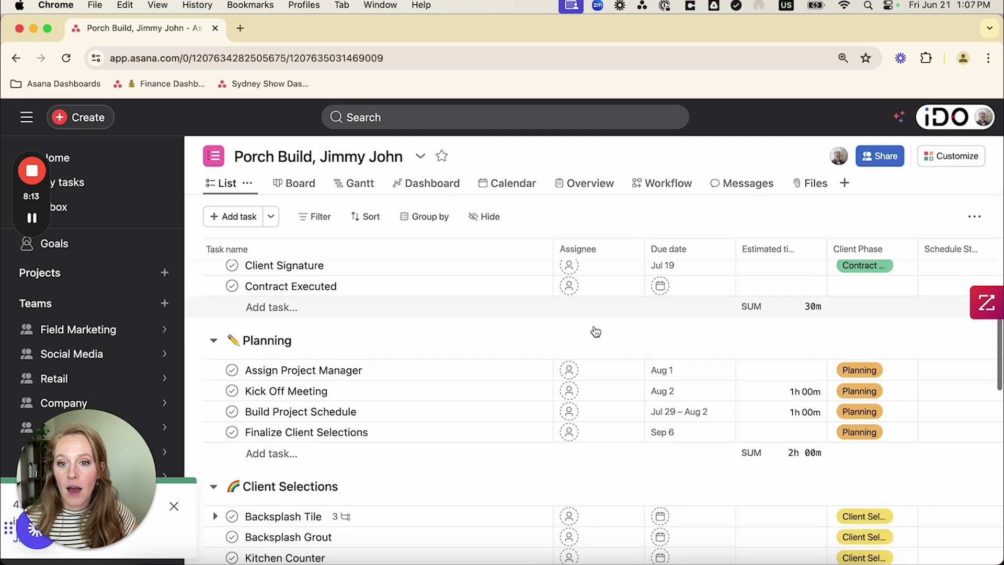
{"action": "scroll", "coordinate": [595, 332], "scroll_direction": "down", "scroll_amount": 2}
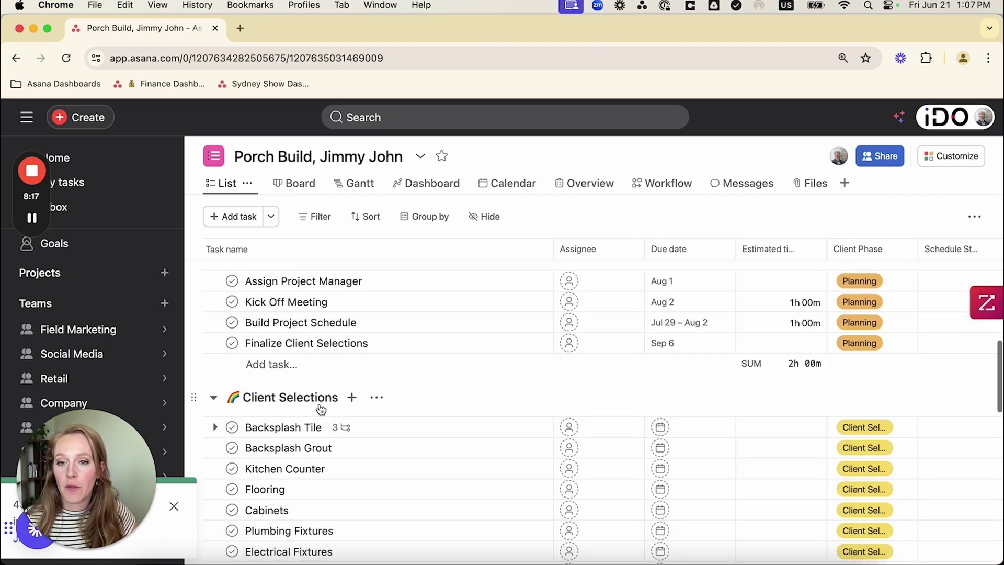
{"action": "scroll", "coordinate": [260, 434], "scroll_direction": "down", "scroll_amount": 2}
{"action": "left_click", "coordinate": [215, 369]}
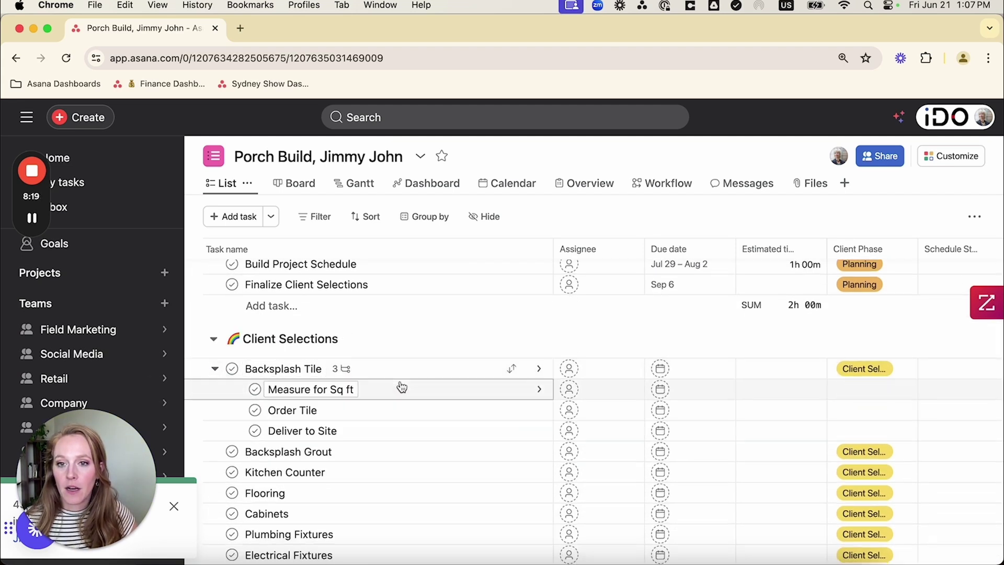
{"action": "left_click", "coordinate": [215, 369]}
{"action": "left_click", "coordinate": [476, 224]}
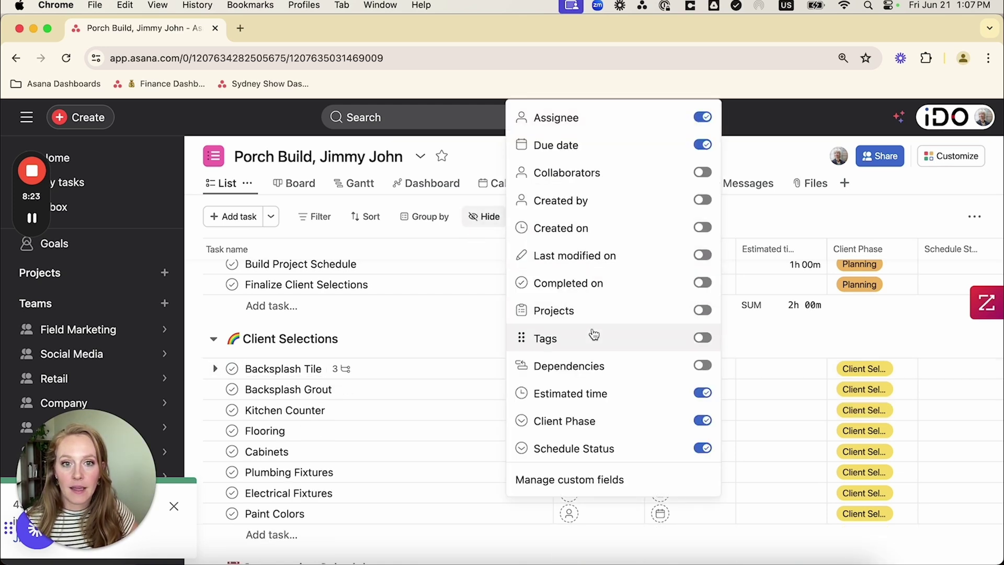
Step: Show the Dependencies field and scroll the list to review the dependency chips
{"action": "left_click", "coordinate": [702, 366]}
{"action": "left_click", "coordinate": [739, 218]}
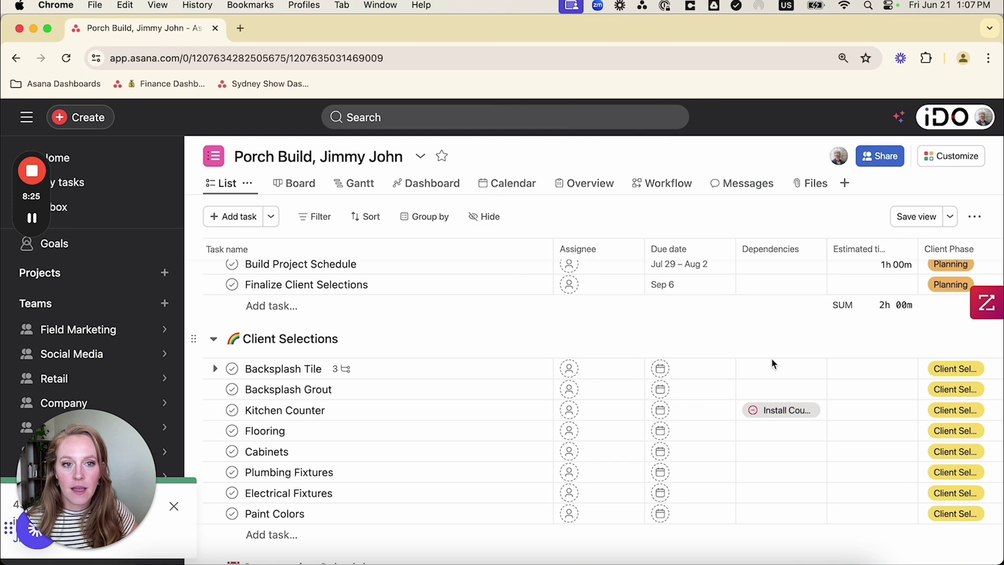
{"action": "scroll", "coordinate": [767, 409], "scroll_direction": "down", "scroll_amount": 6}
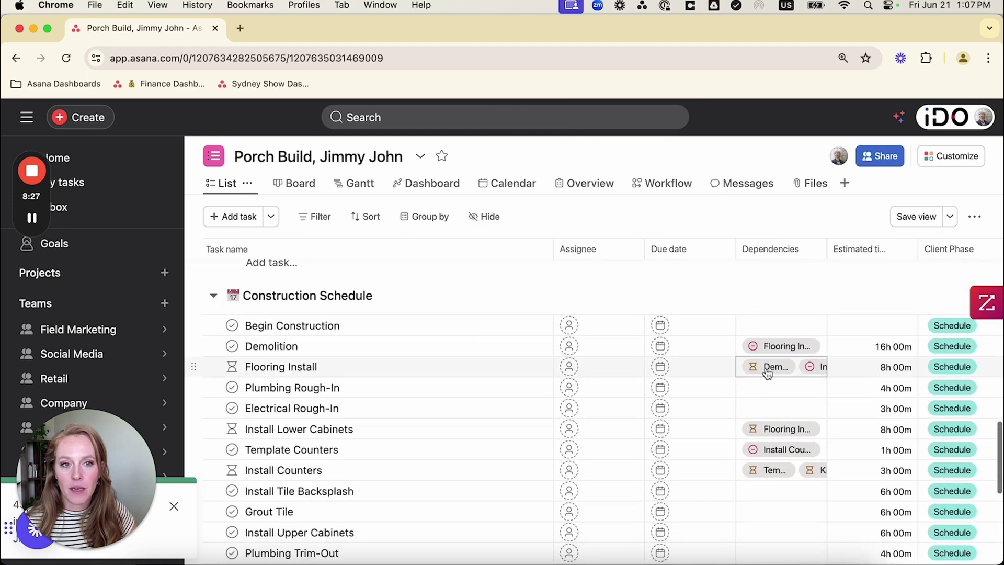
{"action": "scroll", "coordinate": [768, 430], "scroll_direction": "up", "scroll_amount": 2}
{"action": "scroll", "coordinate": [743, 379], "scroll_direction": "up", "scroll_amount": 10}
{"action": "scroll", "coordinate": [742, 379], "scroll_direction": "right", "scroll_amount": 6}
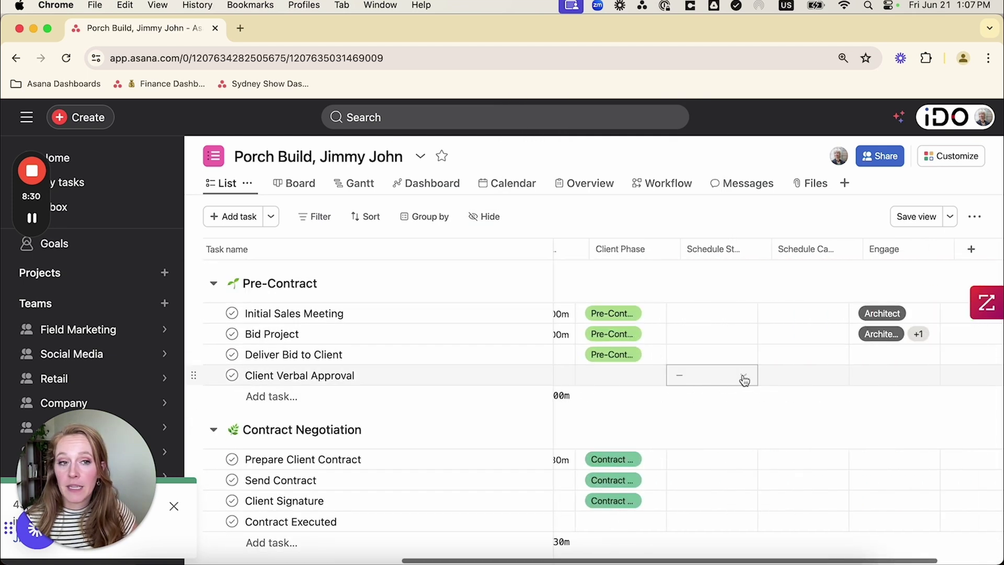
{"action": "scroll", "coordinate": [670, 366], "scroll_direction": "left", "scroll_amount": 4}
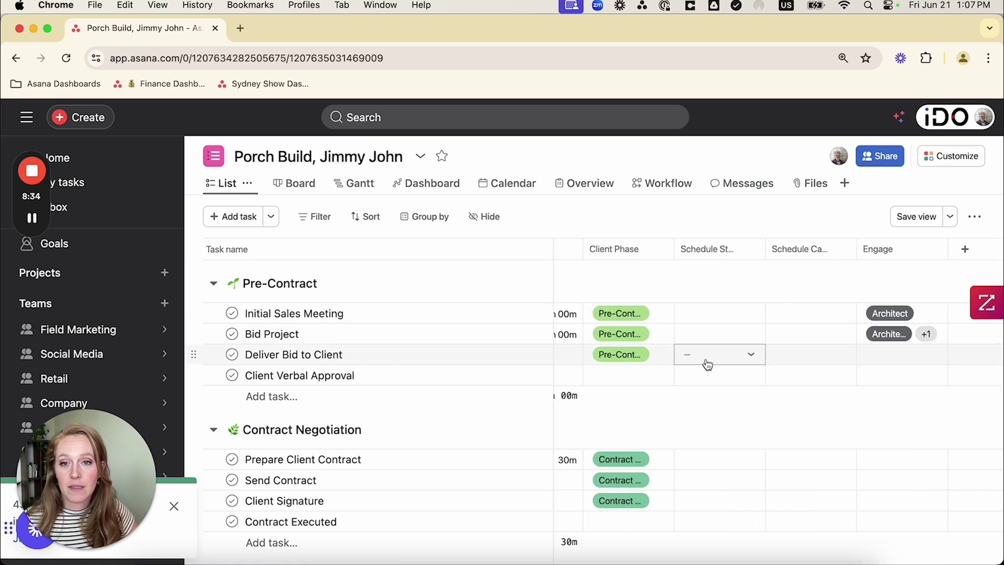
{"action": "scroll", "coordinate": [706, 361], "scroll_direction": "left", "scroll_amount": 5}
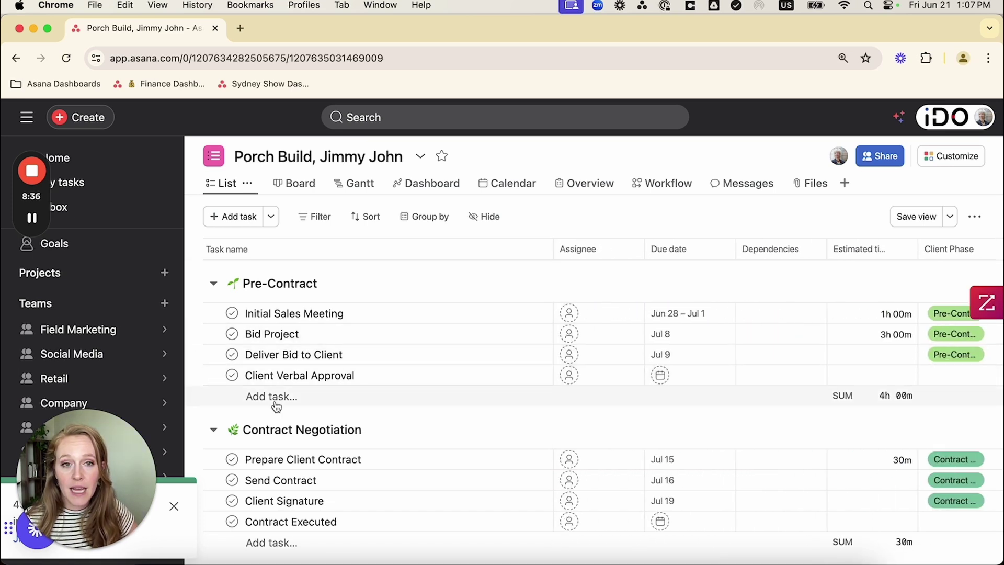
{"action": "scroll", "coordinate": [602, 376], "scroll_direction": "down", "scroll_amount": 5}
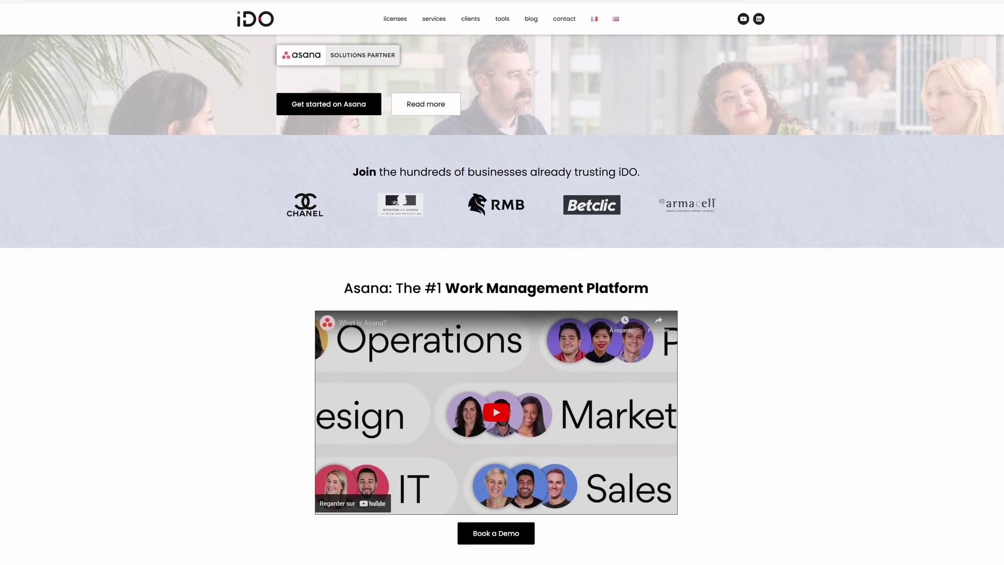
{"action": "scroll", "coordinate": [502, 298], "scroll_direction": "down", "scroll_amount": 5}
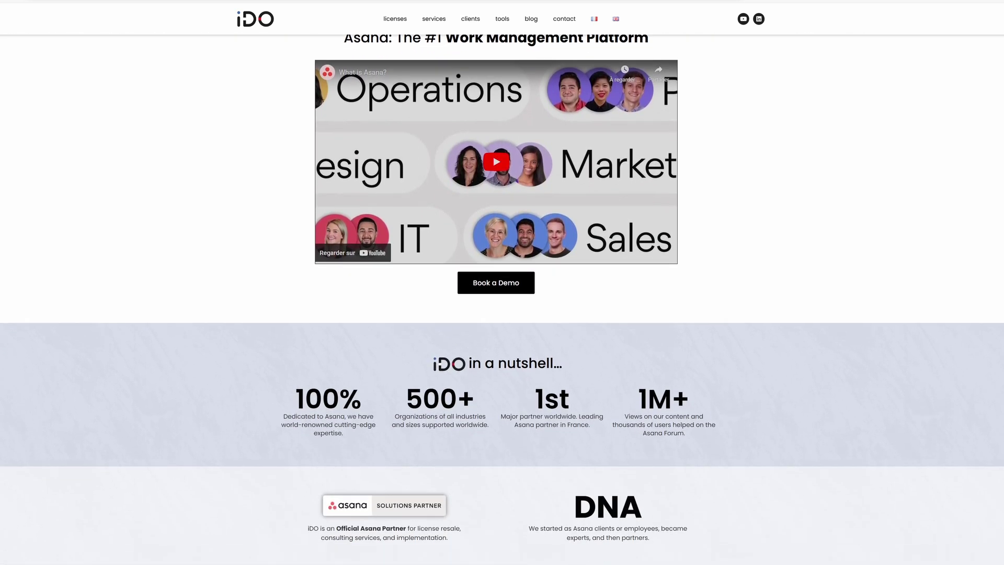
{"action": "scroll", "coordinate": [502, 298], "scroll_direction": "down", "scroll_amount": 6}
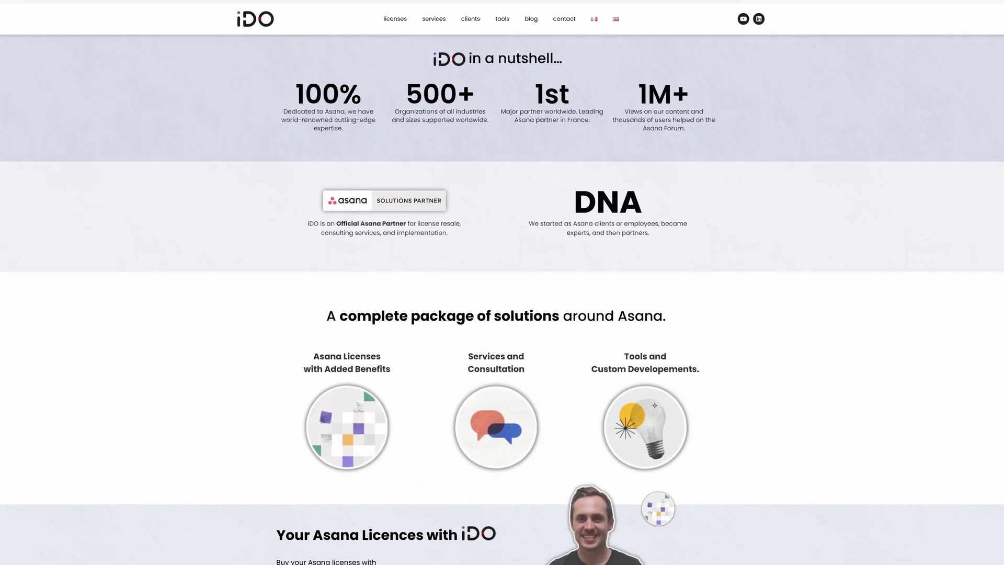
{"action": "scroll", "coordinate": [502, 298], "scroll_direction": "down", "scroll_amount": 5}
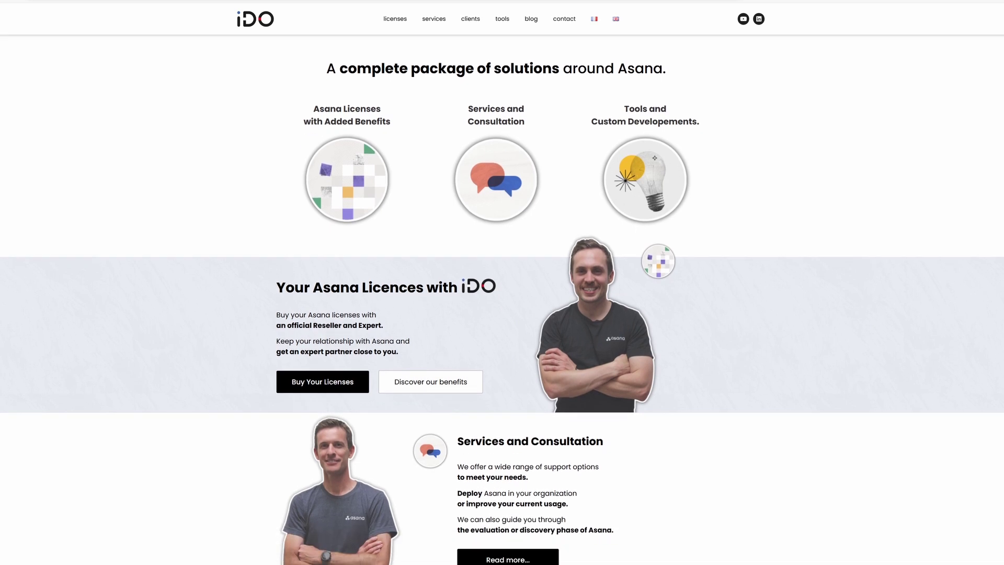
{"action": "scroll", "coordinate": [502, 298], "scroll_direction": "down", "scroll_amount": 4}
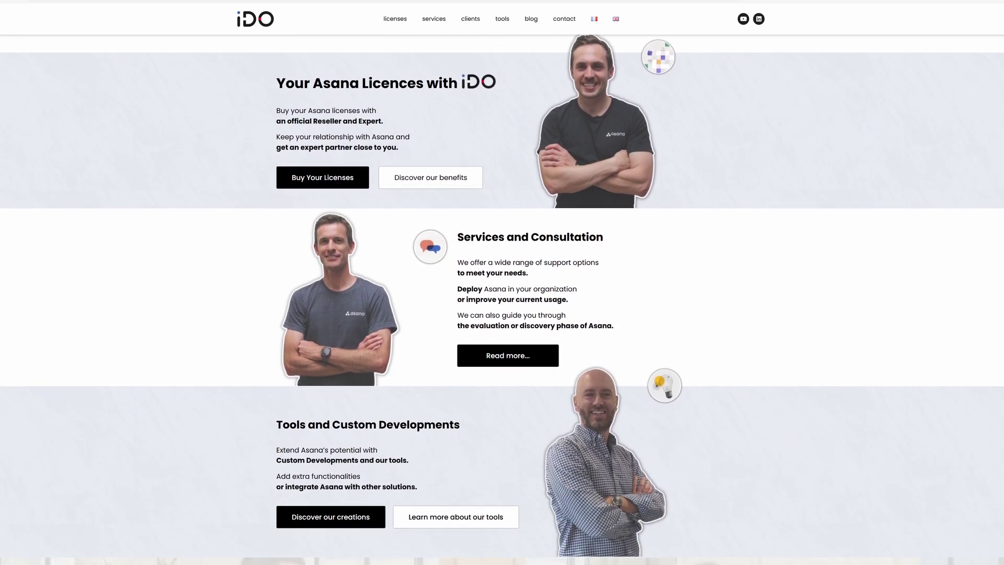